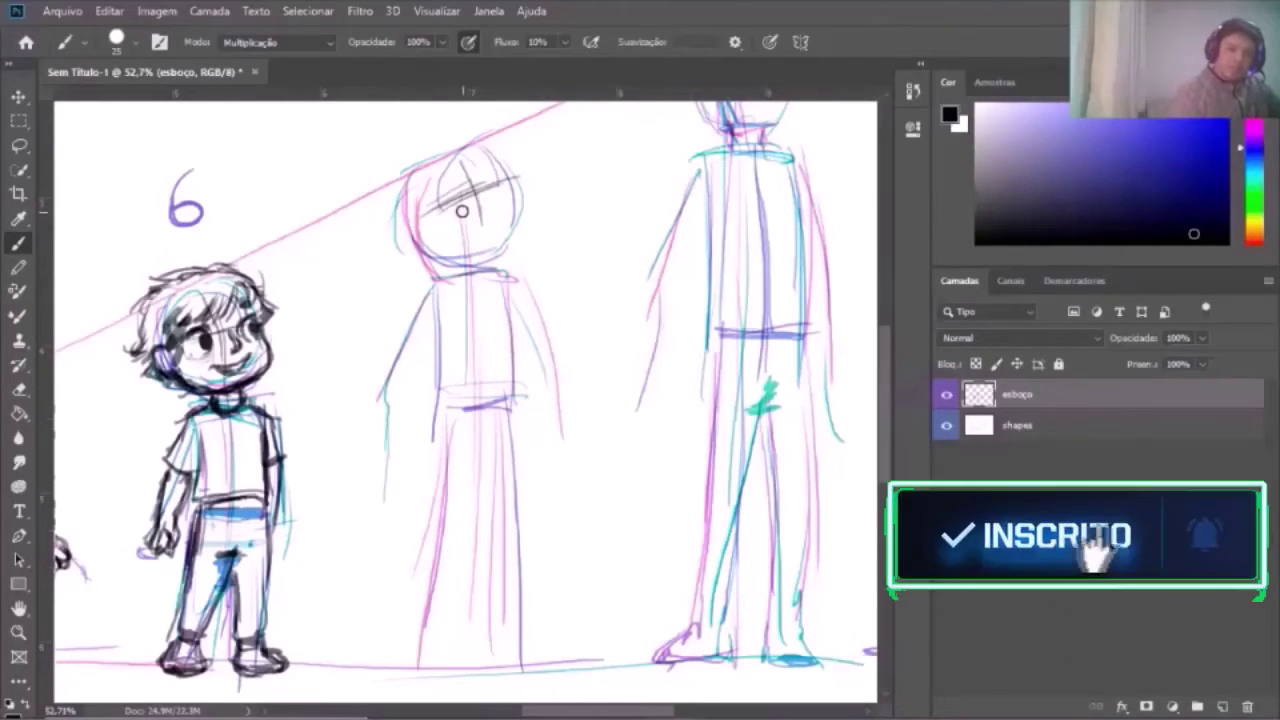
# Sketch the eyes, eyebrows and nose in black on the middle figure's tilted head guide lines
pyautogui.moveTo(441, 202); pyautogui.dragTo(438, 234)
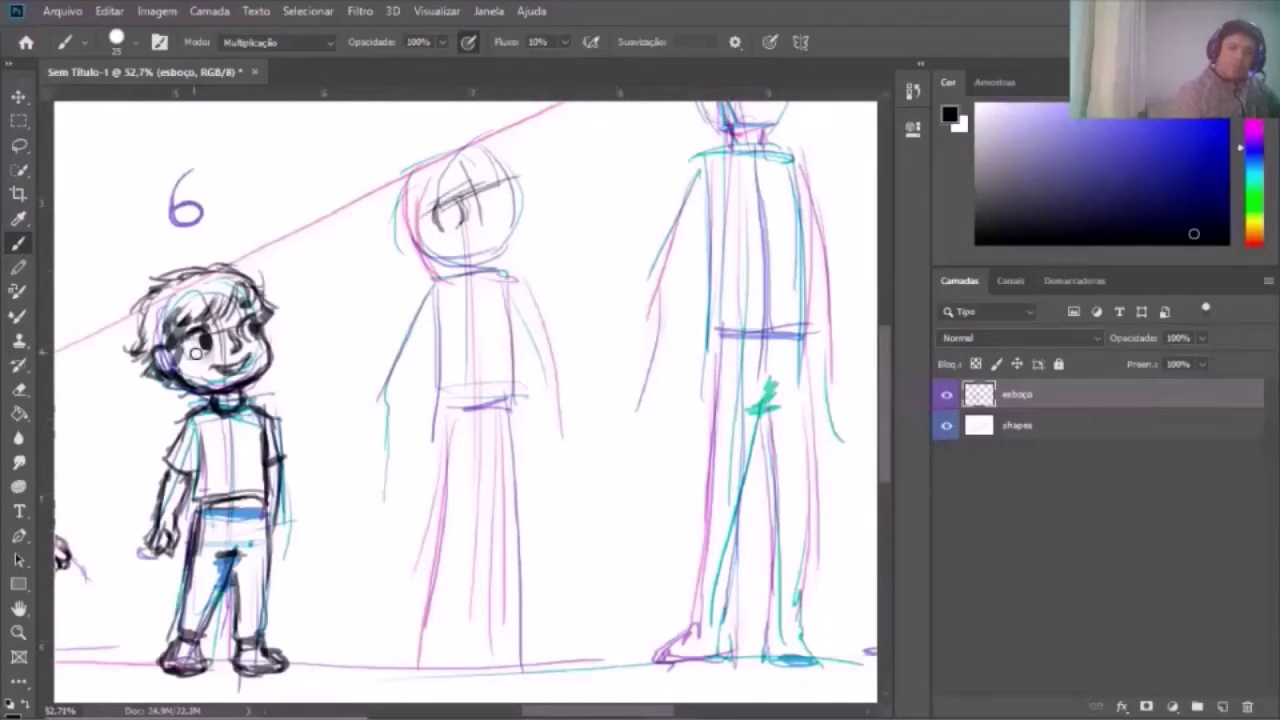
pyautogui.moveTo(436, 226); pyautogui.dragTo(462, 224)
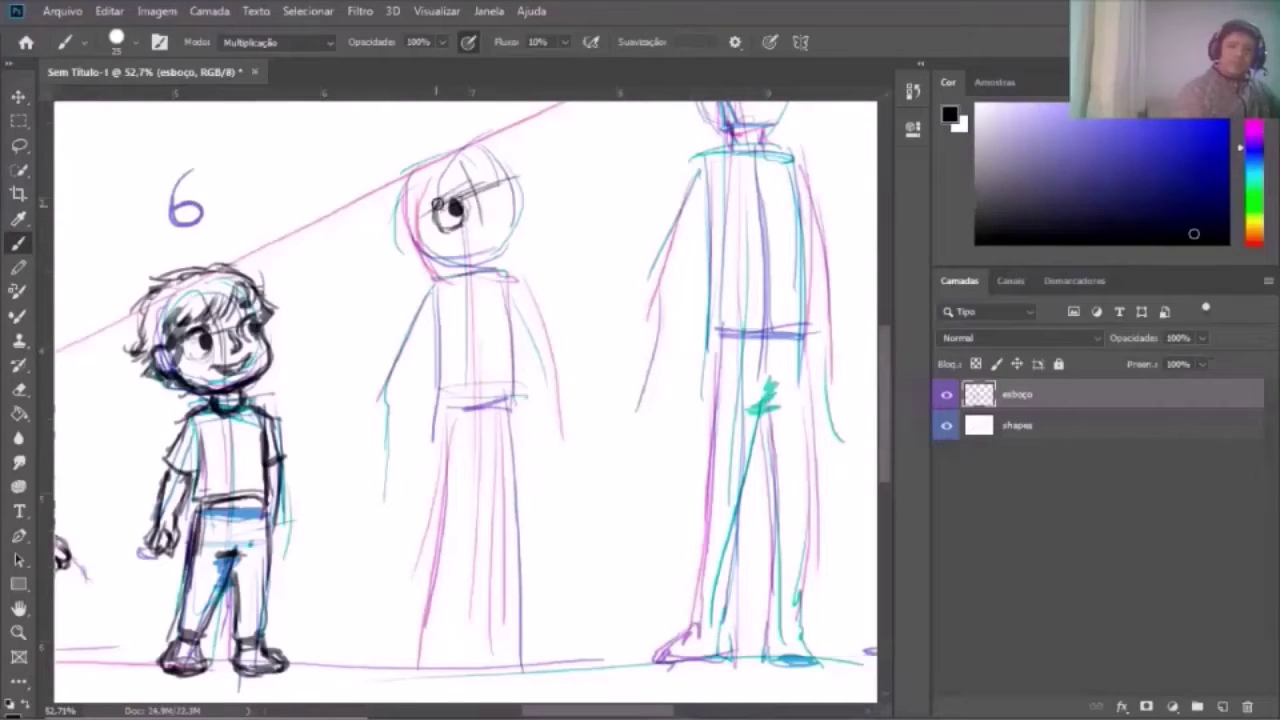
pyautogui.moveTo(437, 205); pyautogui.dragTo(440, 204)
pyautogui.moveTo(441, 186); pyautogui.dragTo(441, 192)
pyautogui.moveTo(232, 346); pyautogui.dragTo(238, 342)
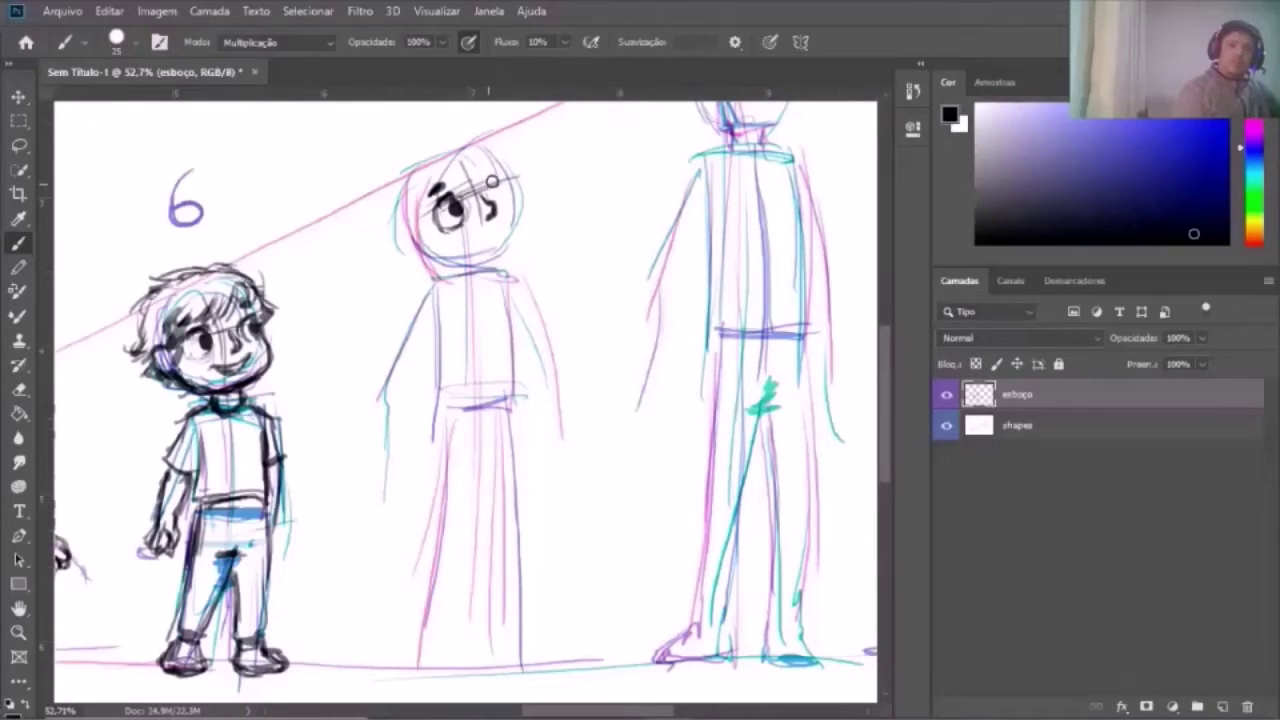
pyautogui.moveTo(504, 178)
pyautogui.mouseDown()
pyautogui.moveTo(476, 194)
pyautogui.moveTo(502, 182)
pyautogui.mouseUp()
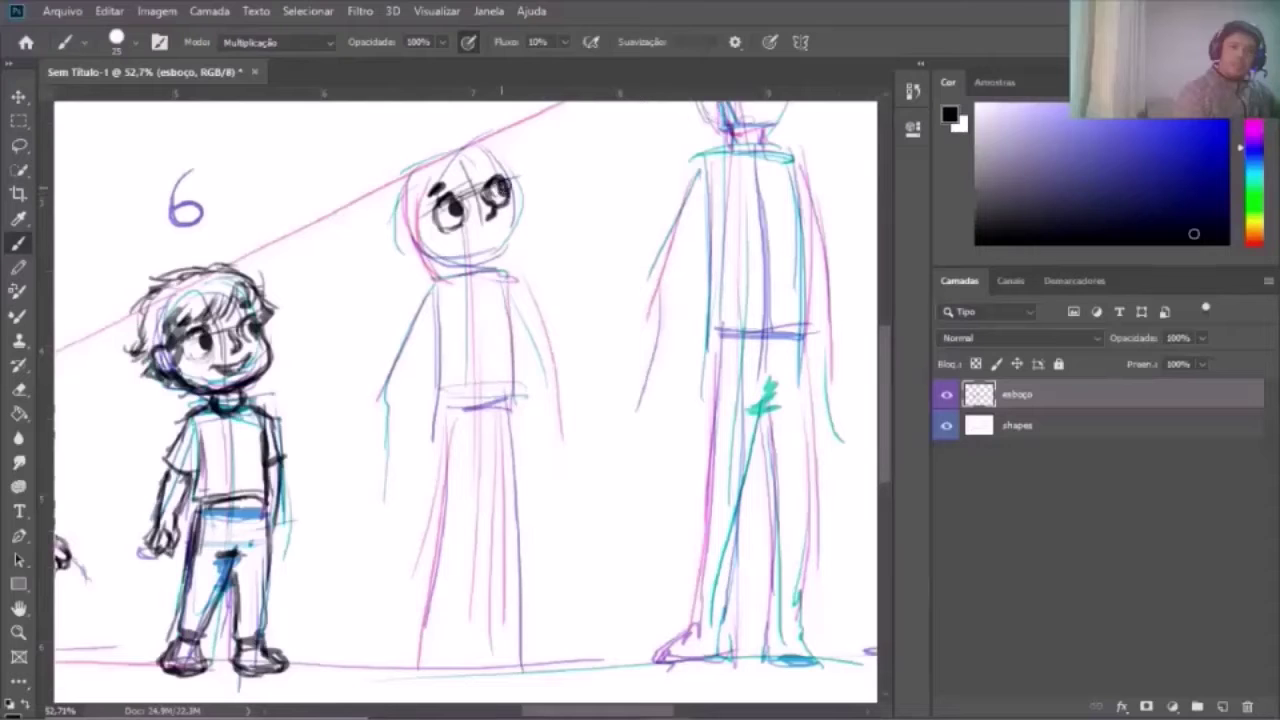
pyautogui.moveTo(501, 182); pyautogui.dragTo(493, 174)
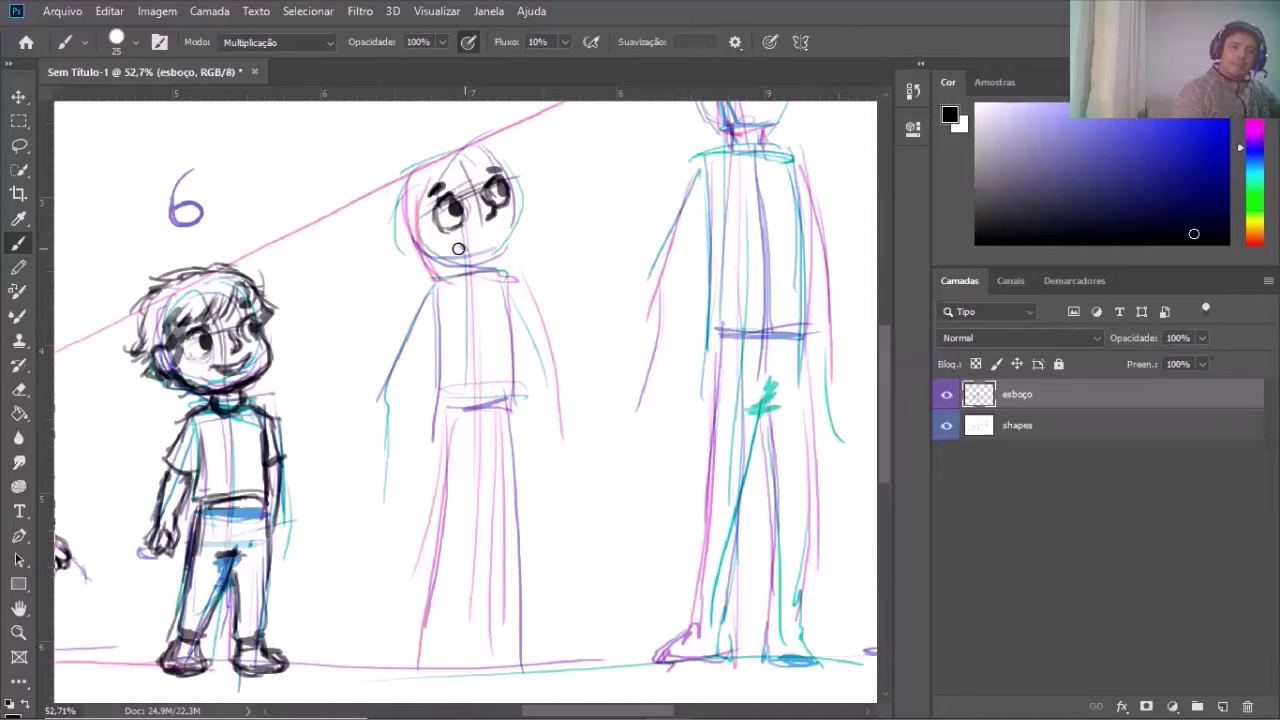
# Draw the middle figure's mouth and ear, and begin outlining the chin and far cheek, cleaning up the cheek stroke
pyautogui.moveTo(467, 252); pyautogui.dragTo(471, 248)
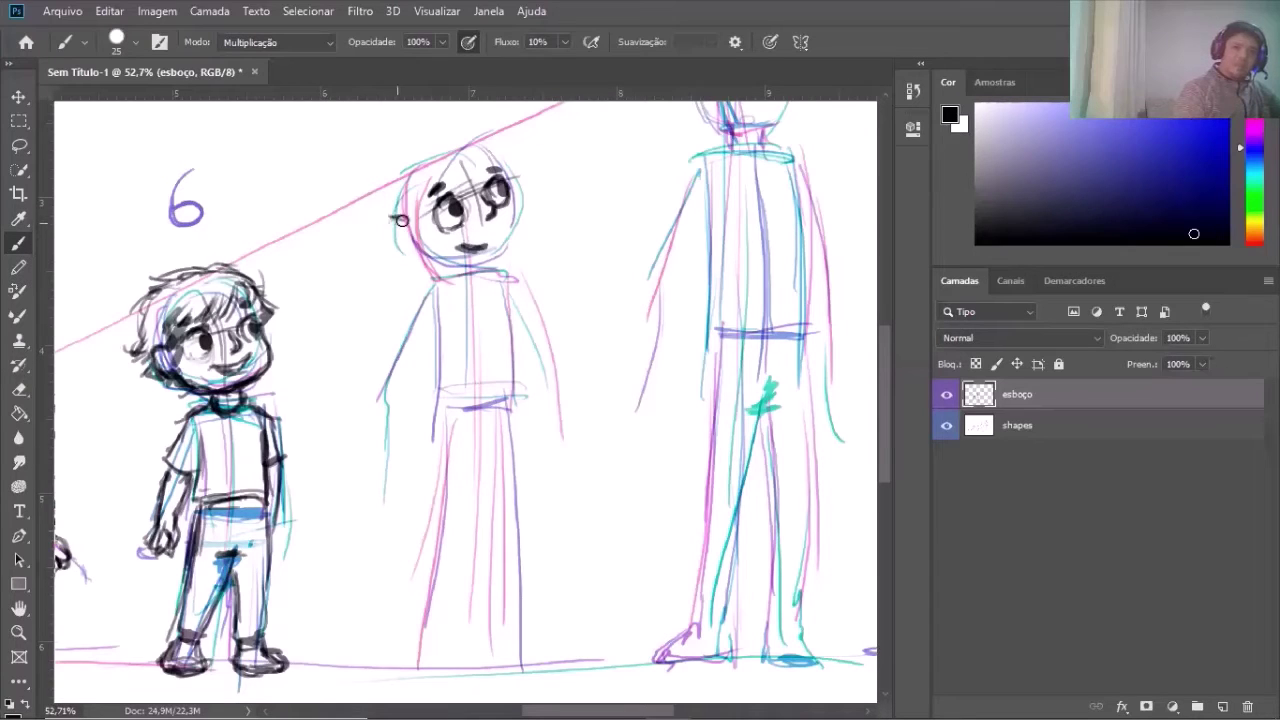
pyautogui.moveTo(400, 220); pyautogui.dragTo(396, 240)
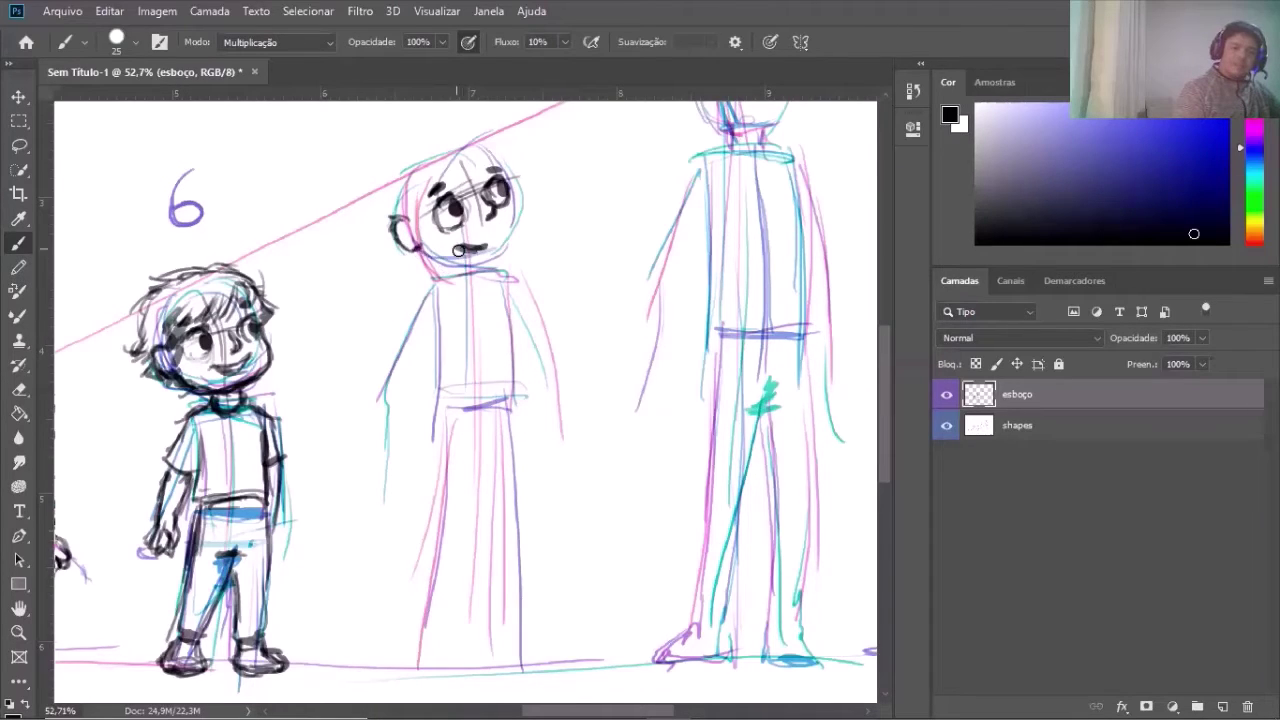
pyautogui.moveTo(425, 258); pyautogui.dragTo(479, 265)
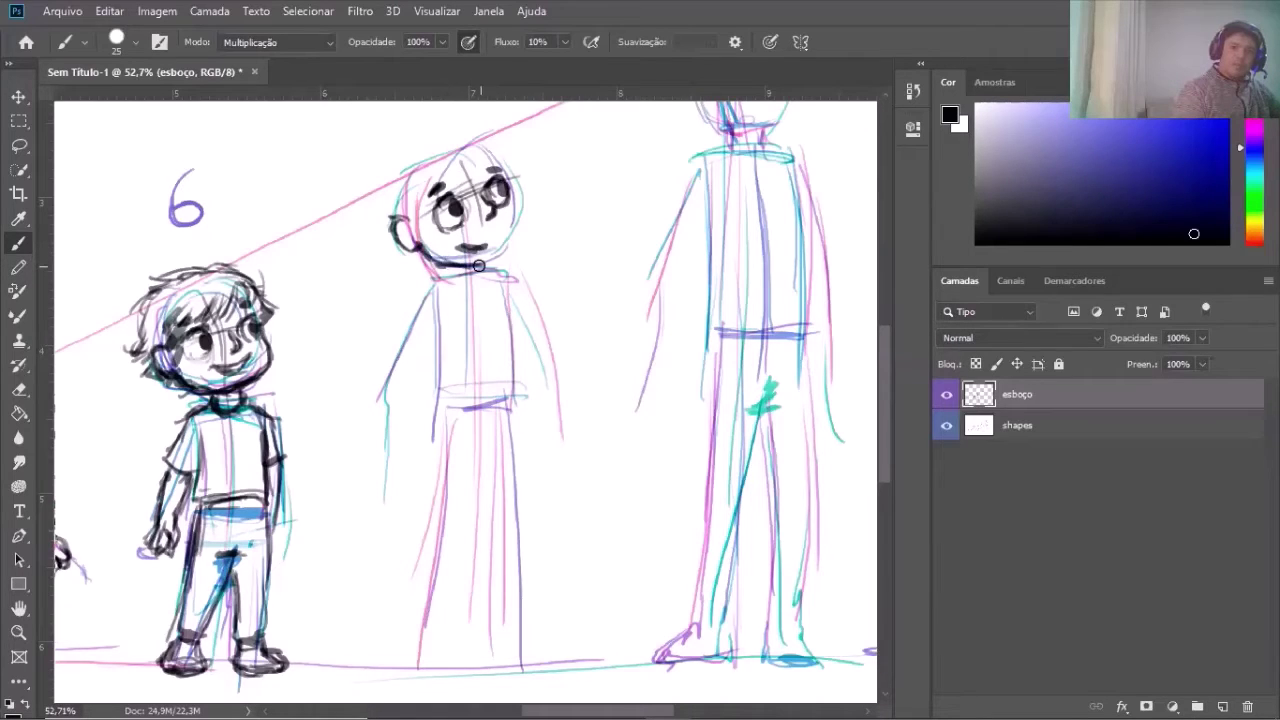
pyautogui.moveTo(512, 187); pyautogui.dragTo(511, 188)
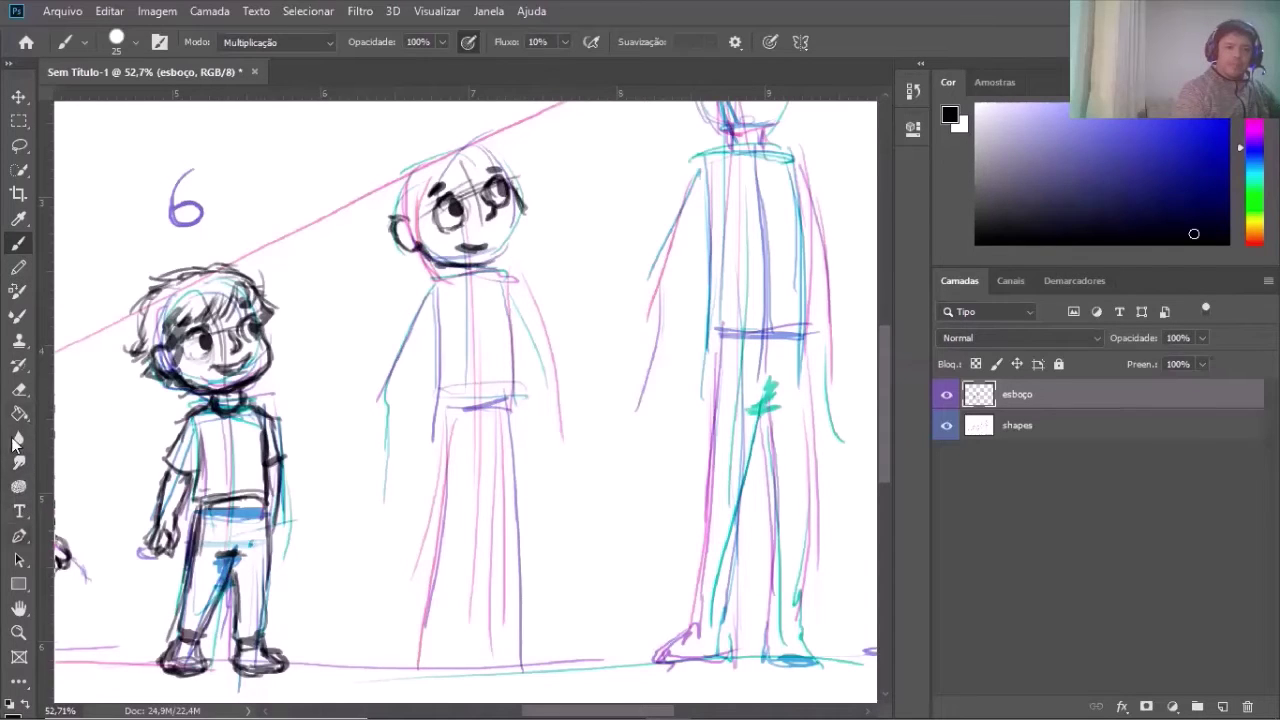
pyautogui.click(18, 390)
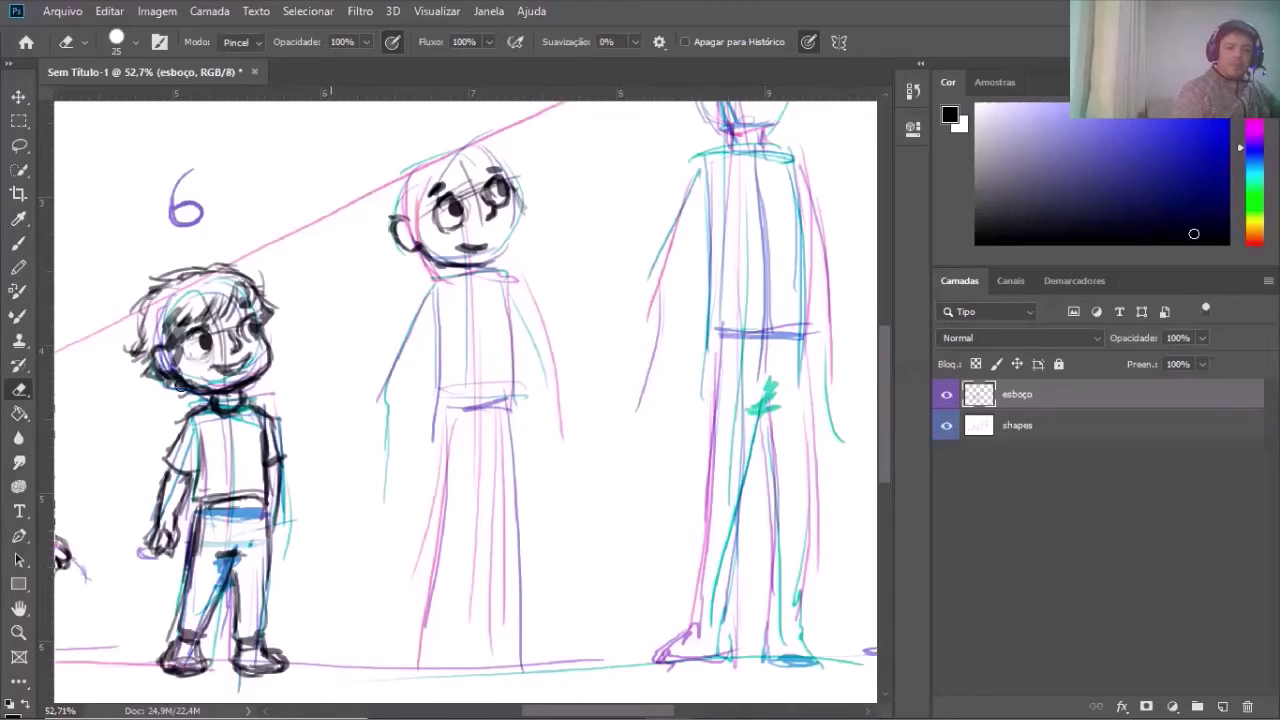
pyautogui.click(18, 243)
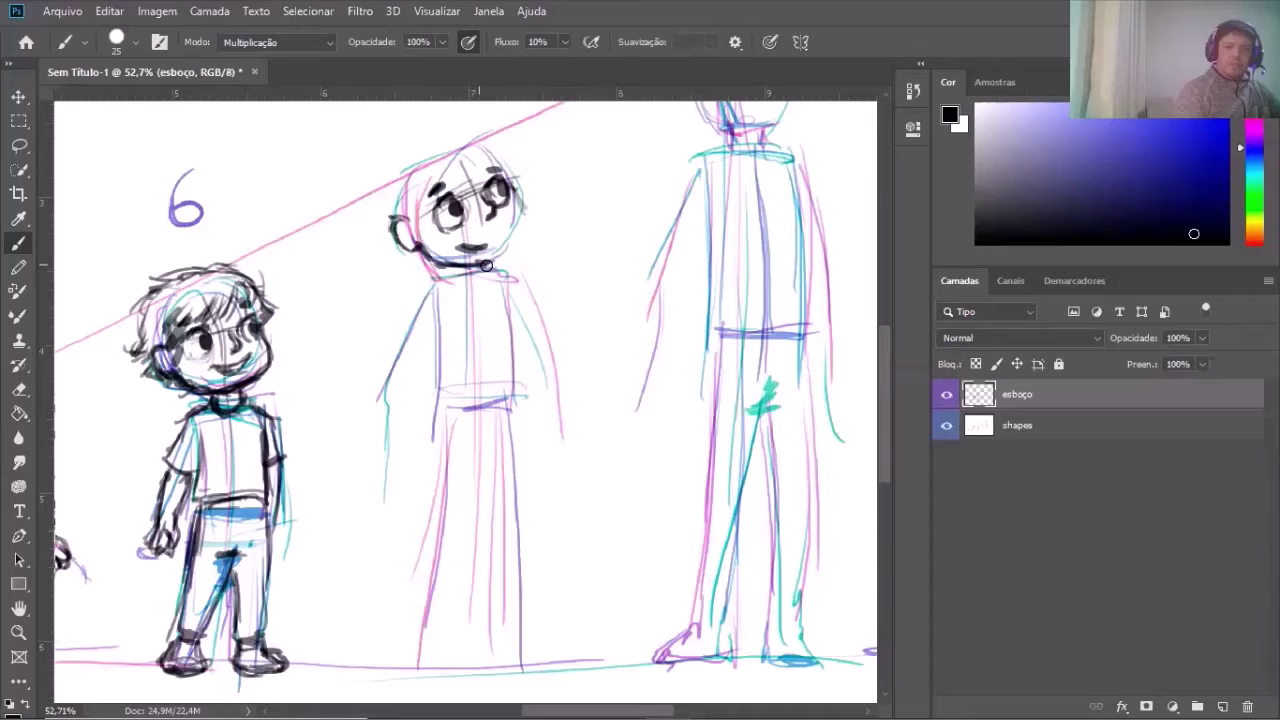
# Complete the middle figure's jaw and skull outline in black and extend the mouth into a wider smile
pyautogui.moveTo(510, 240); pyautogui.dragTo(492, 266)
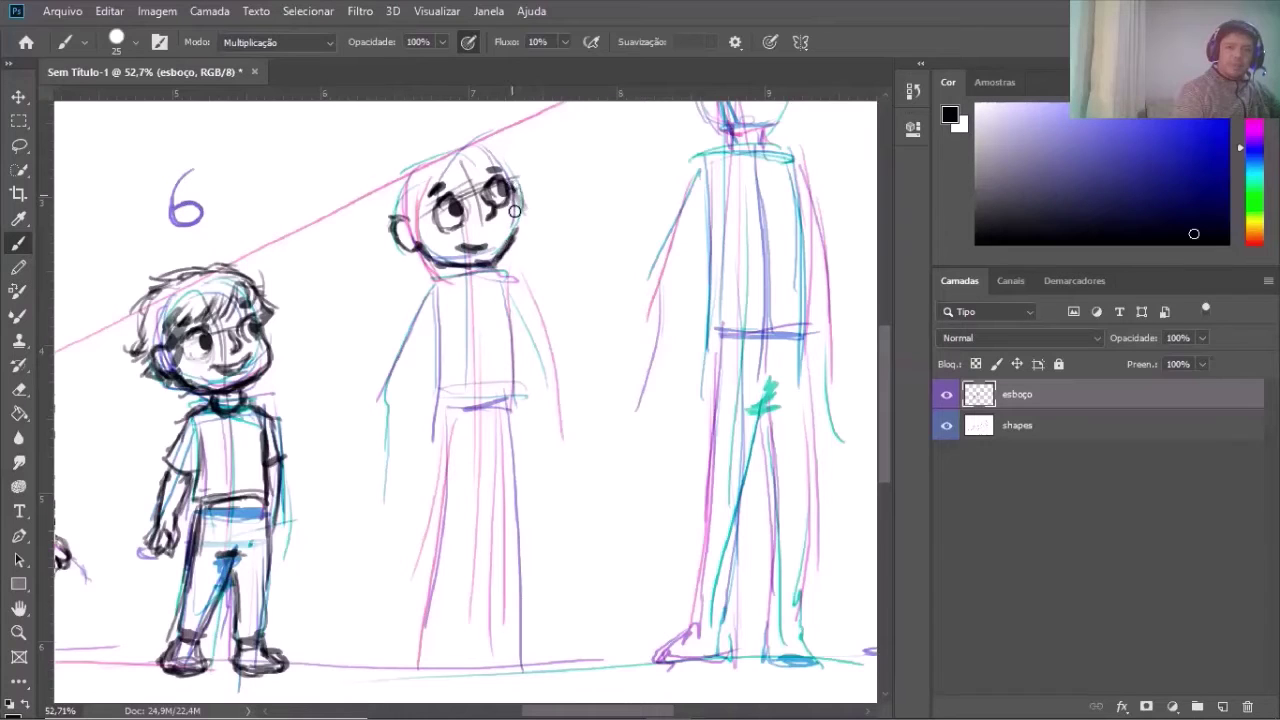
pyautogui.moveTo(513, 182)
pyautogui.mouseDown()
pyautogui.moveTo(517, 212)
pyautogui.moveTo(505, 186)
pyautogui.moveTo(516, 175)
pyautogui.moveTo(505, 184)
pyautogui.moveTo(464, 149)
pyautogui.moveTo(422, 152)
pyautogui.mouseUp()
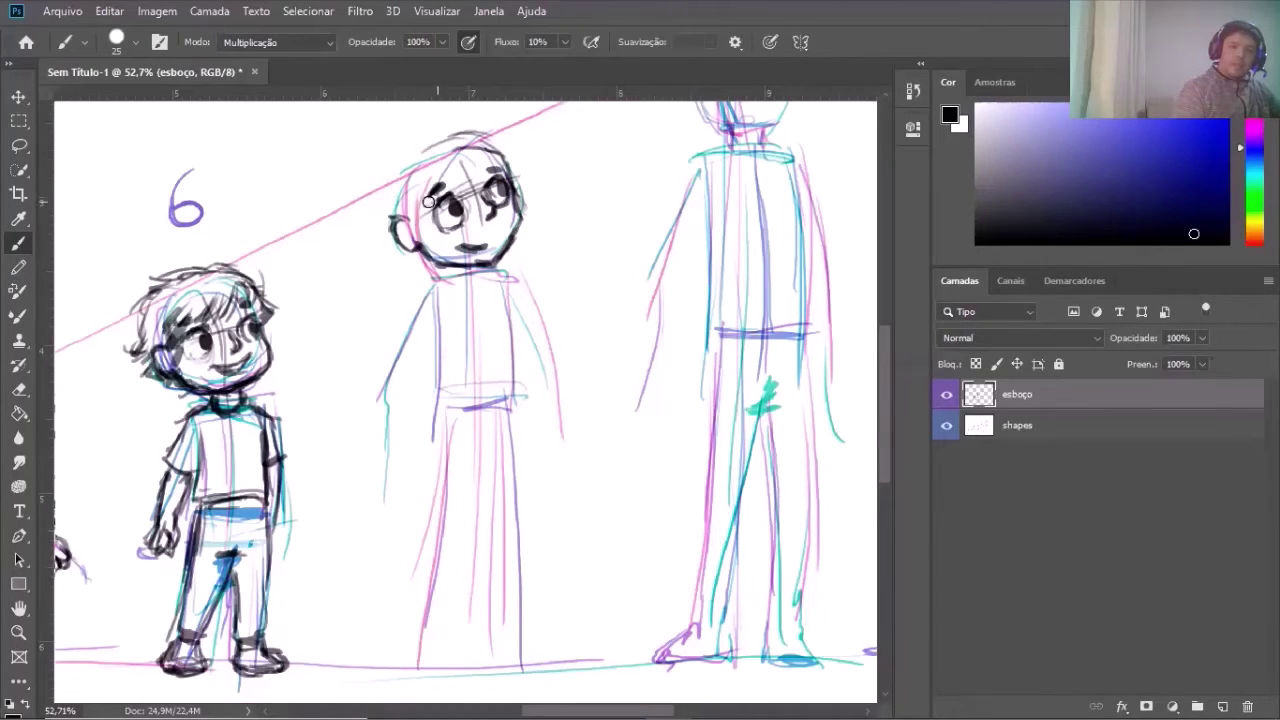
pyautogui.moveTo(398, 215)
pyautogui.mouseDown()
pyautogui.moveTo(398, 160)
pyautogui.moveTo(433, 138)
pyautogui.moveTo(408, 155)
pyautogui.moveTo(462, 142)
pyautogui.moveTo(479, 155)
pyautogui.moveTo(484, 140)
pyautogui.moveTo(518, 209)
pyautogui.moveTo(504, 239)
pyautogui.moveTo(518, 216)
pyautogui.moveTo(479, 258)
pyautogui.moveTo(442, 260)
pyautogui.moveTo(509, 225)
pyautogui.moveTo(464, 260)
pyautogui.mouseUp()
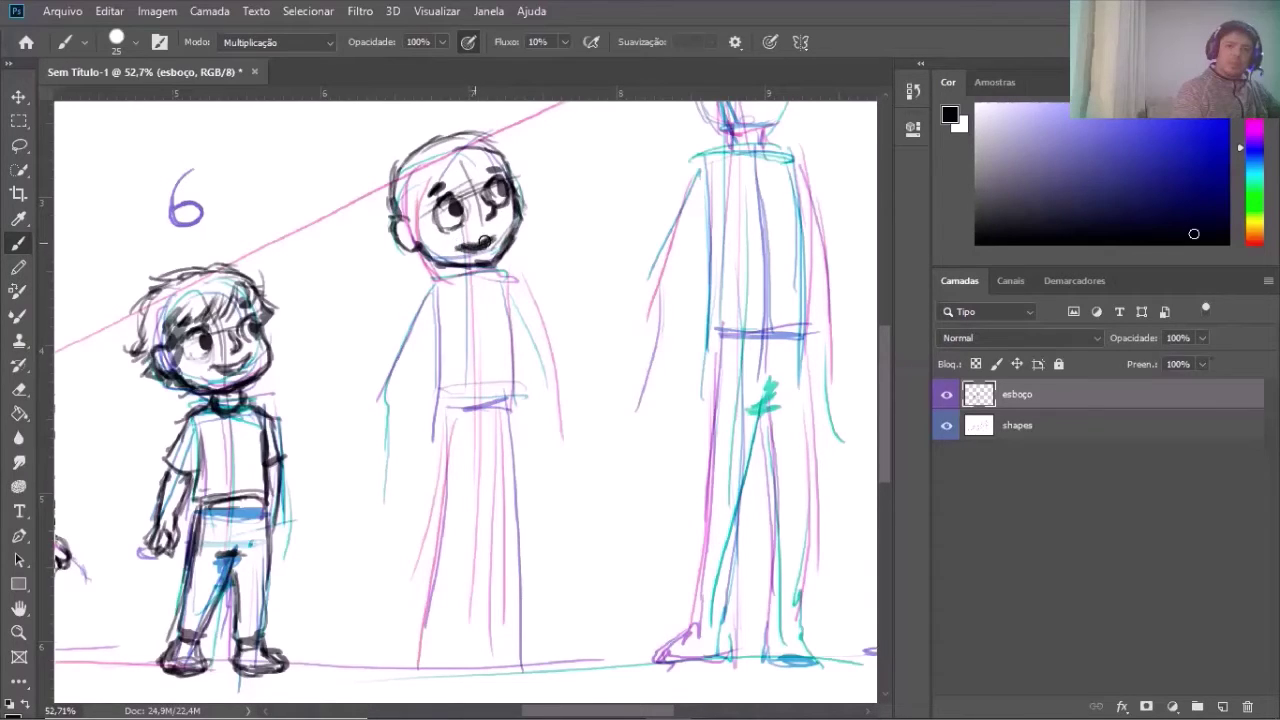
pyautogui.moveTo(483, 241); pyautogui.dragTo(497, 241)
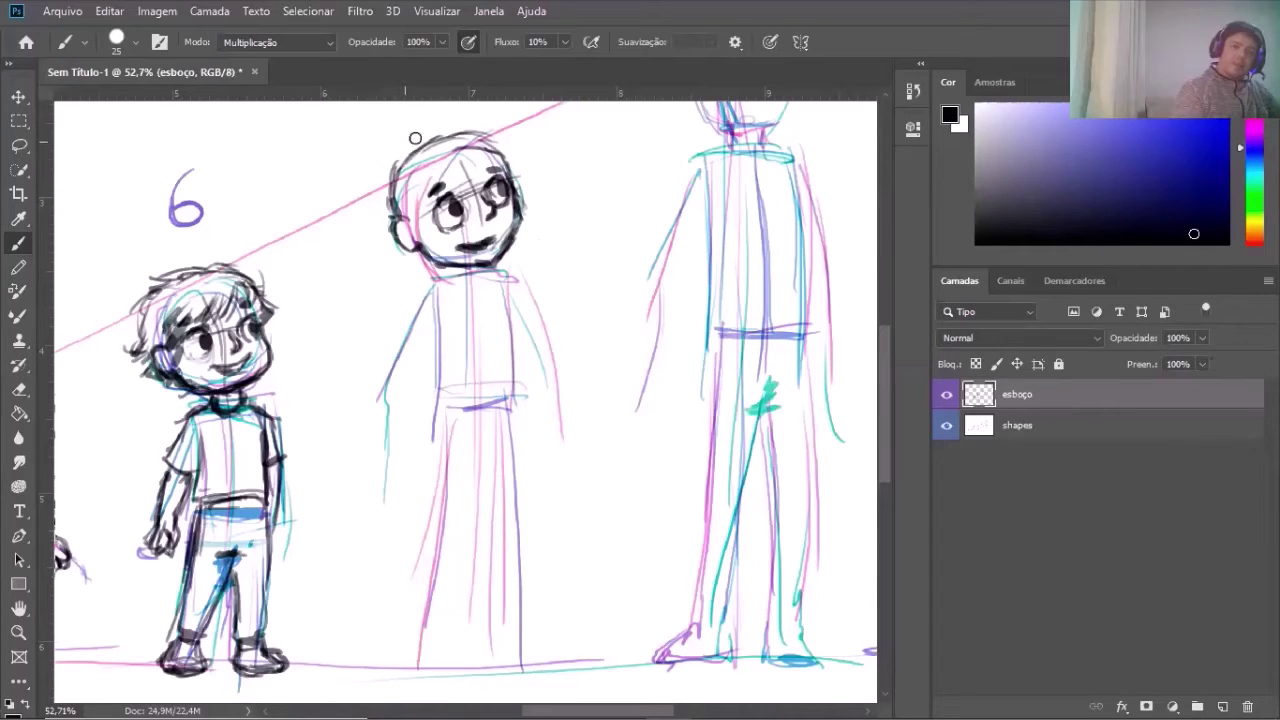
# Sketch short messy hair with a side-swept fringe around the middle figure's head and darken it near the ear
pyautogui.moveTo(415, 138)
pyautogui.mouseDown()
pyautogui.moveTo(464, 114)
pyautogui.moveTo(475, 131)
pyautogui.moveTo(519, 140)
pyautogui.moveTo(462, 162)
pyautogui.moveTo(462, 181)
pyautogui.moveTo(451, 155)
pyautogui.moveTo(394, 200)
pyautogui.moveTo(431, 187)
pyautogui.moveTo(410, 219)
pyautogui.moveTo(433, 132)
pyautogui.moveTo(394, 146)
pyautogui.moveTo(415, 136)
pyautogui.moveTo(366, 183)
pyautogui.moveTo(391, 159)
pyautogui.moveTo(372, 209)
pyautogui.moveTo(387, 192)
pyautogui.moveTo(380, 222)
pyautogui.moveTo(438, 262)
pyautogui.mouseUp()
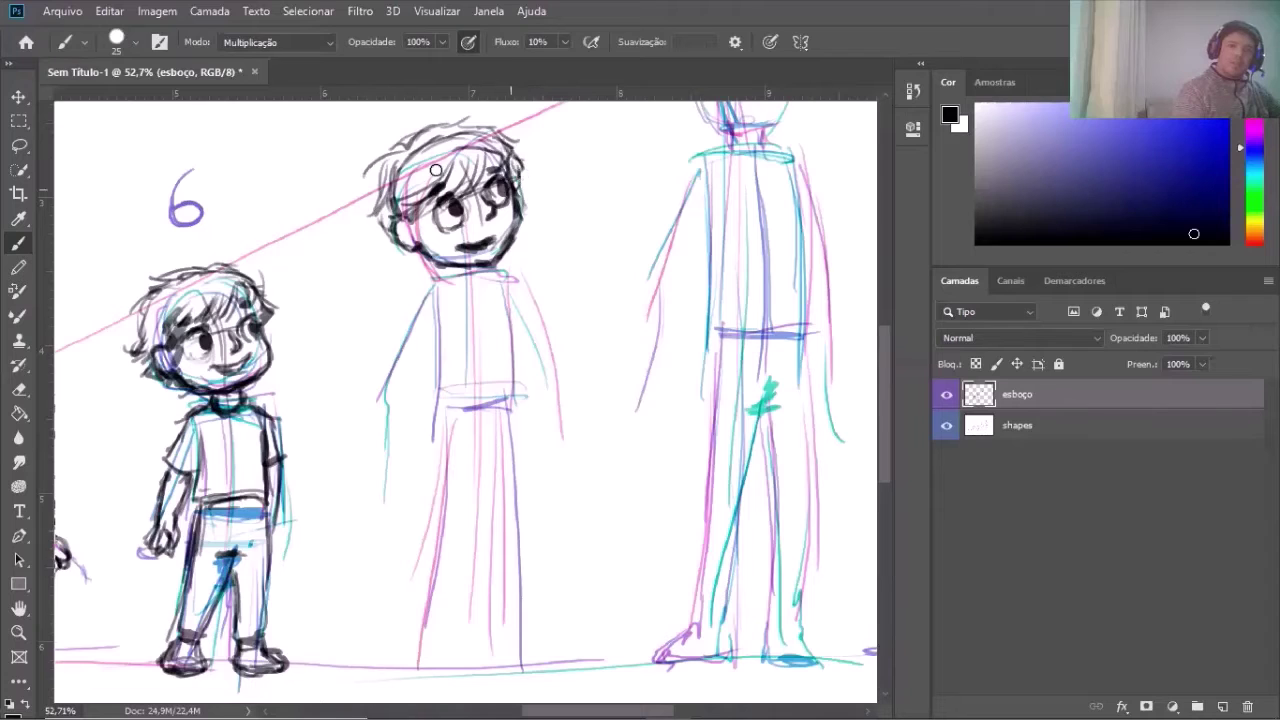
pyautogui.moveTo(390, 162)
pyautogui.mouseDown()
pyautogui.moveTo(382, 198)
pyautogui.moveTo(383, 160)
pyautogui.moveTo(401, 176)
pyautogui.moveTo(372, 190)
pyautogui.moveTo(374, 211)
pyautogui.moveTo(397, 213)
pyautogui.moveTo(388, 234)
pyautogui.moveTo(386, 204)
pyautogui.mouseUp()
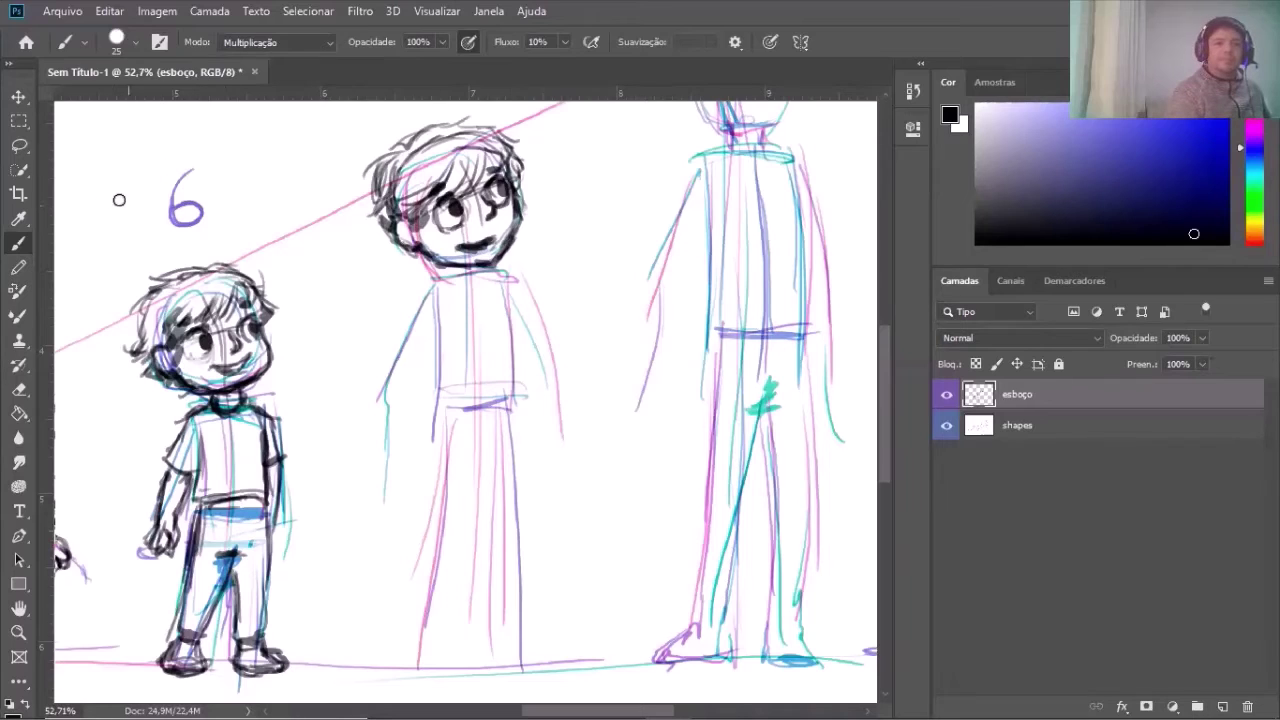
# Lasso the small boy's head, lower it about 20 px onto the neck with Free Transform, and clear the selection
pyautogui.click(20, 148)
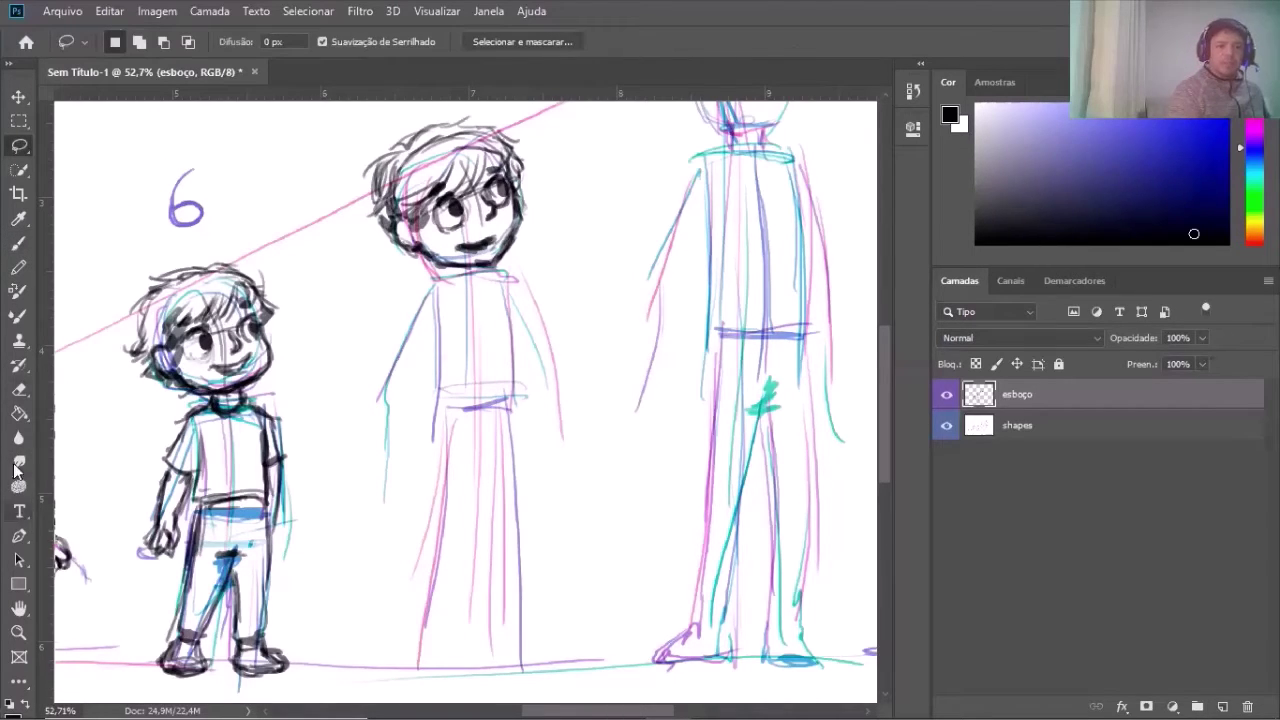
pyautogui.click(20, 390)
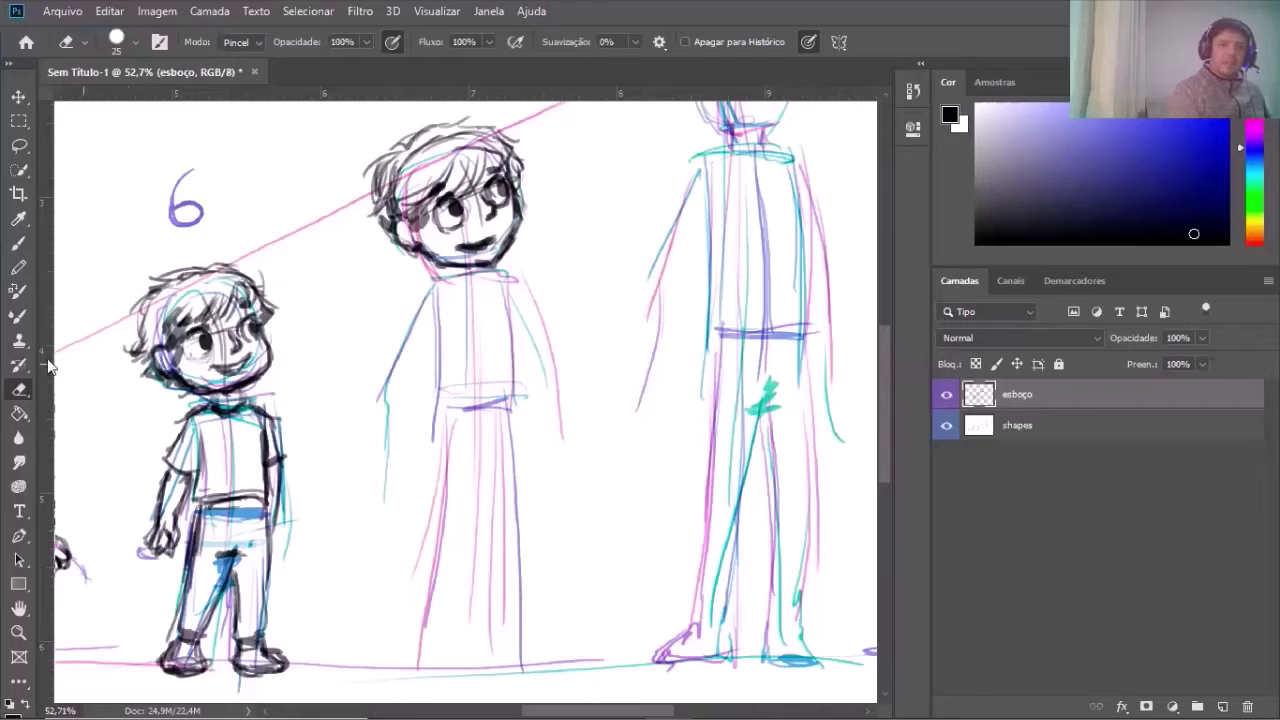
pyautogui.click(19, 146)
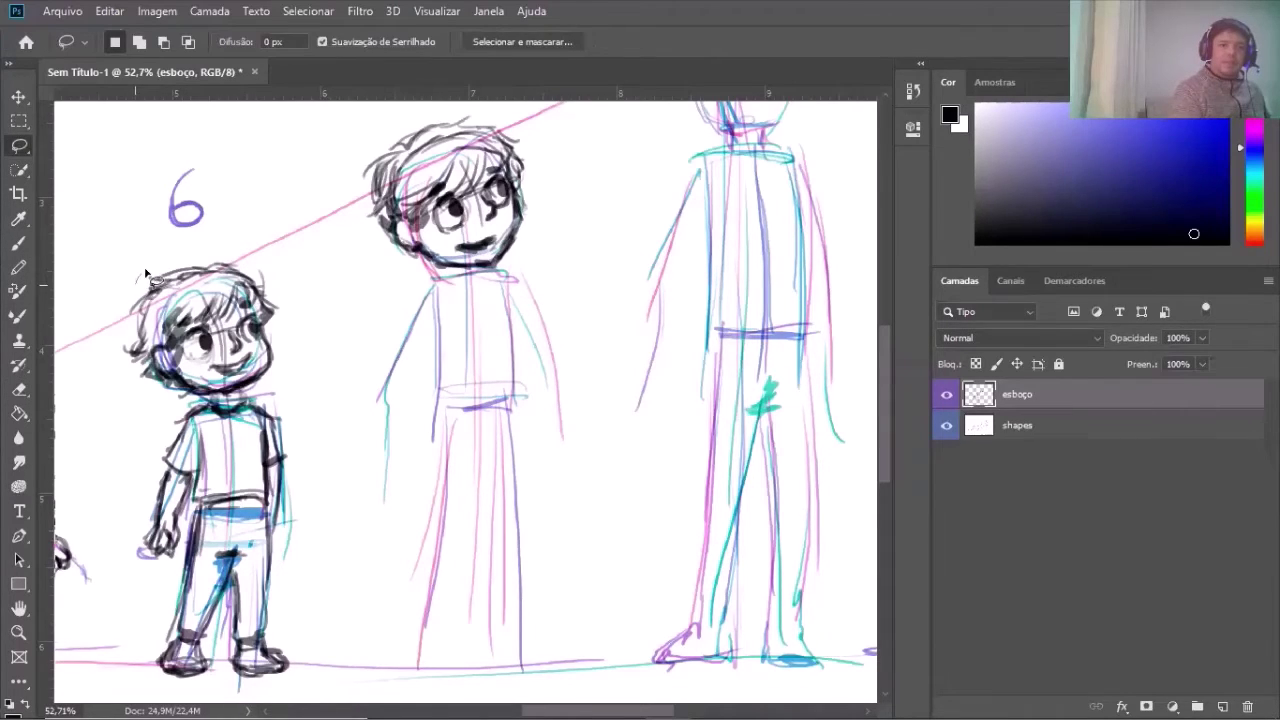
pyautogui.moveTo(145, 272)
pyautogui.mouseDown()
pyautogui.moveTo(181, 251)
pyautogui.moveTo(250, 261)
pyautogui.moveTo(285, 324)
pyautogui.moveTo(281, 362)
pyautogui.moveTo(202, 400)
pyautogui.moveTo(139, 383)
pyautogui.moveTo(117, 349)
pyautogui.moveTo(145, 273)
pyautogui.mouseUp()
pyautogui.click(109, 11)
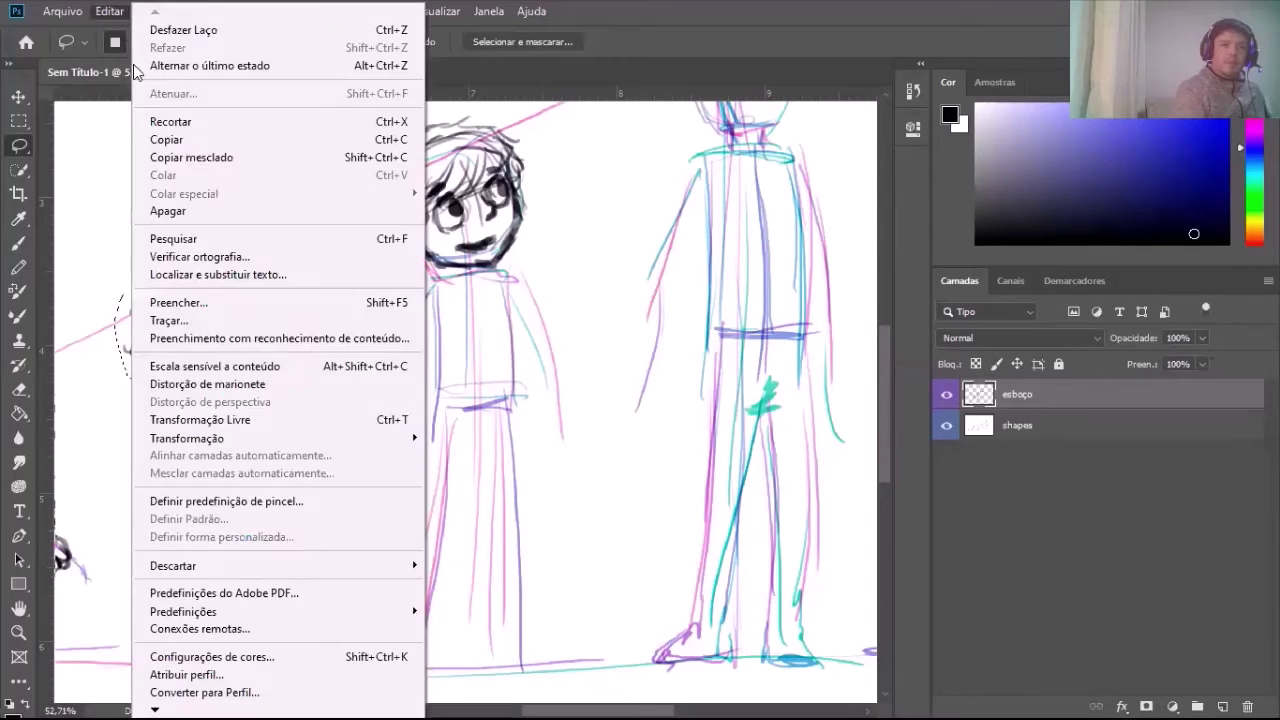
pyautogui.click(222, 420)
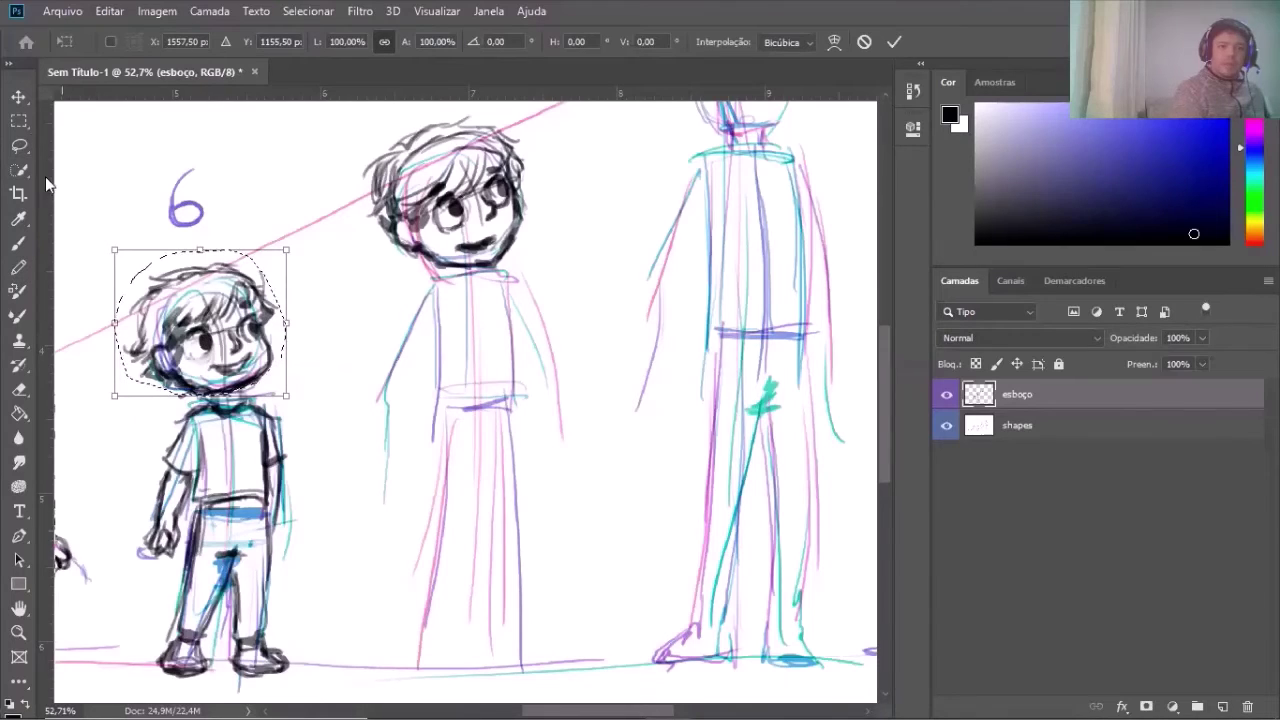
pyautogui.moveTo(211, 311)
pyautogui.mouseDown()
pyautogui.moveTo(226, 321)
pyautogui.moveTo(194, 326)
pyautogui.moveTo(212, 329)
pyautogui.mouseUp()
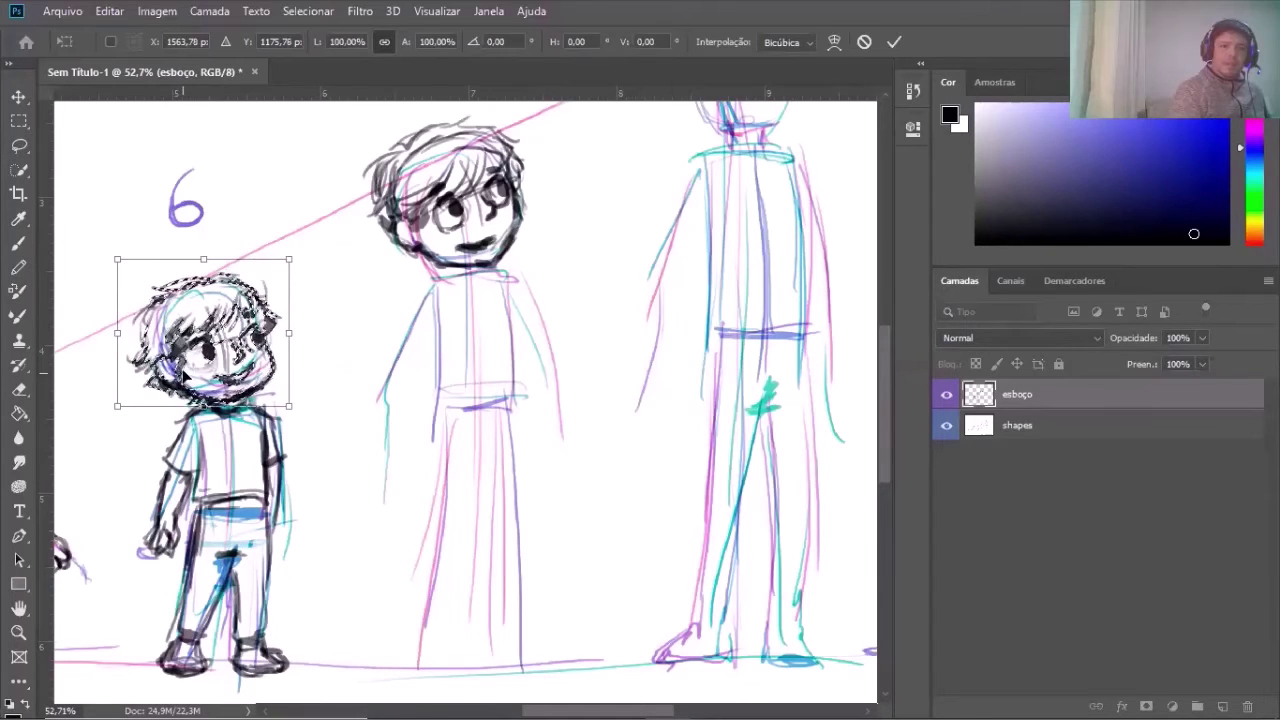
pyautogui.click(20, 121)
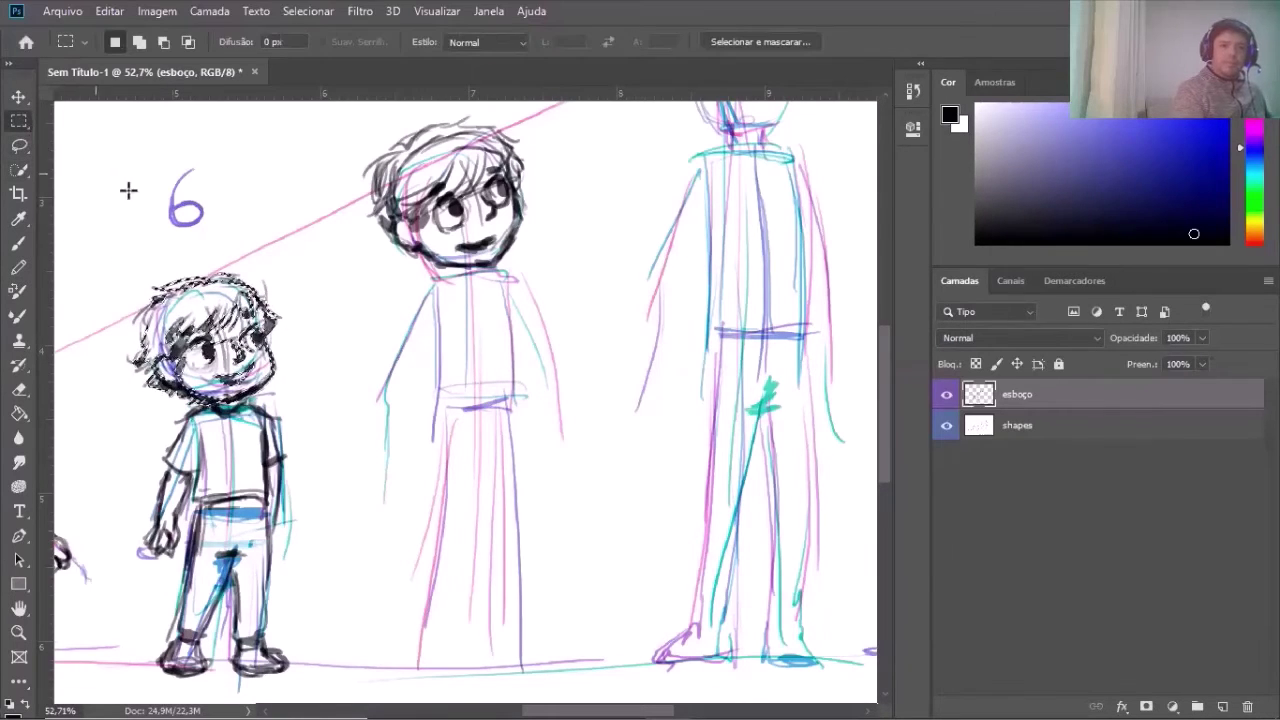
pyautogui.rightClick(280, 237)
pyautogui.click(296, 245)
# Draw the middle figure's neck with a rounded collar and short shoulder lines using the black brush
pyautogui.press('b')
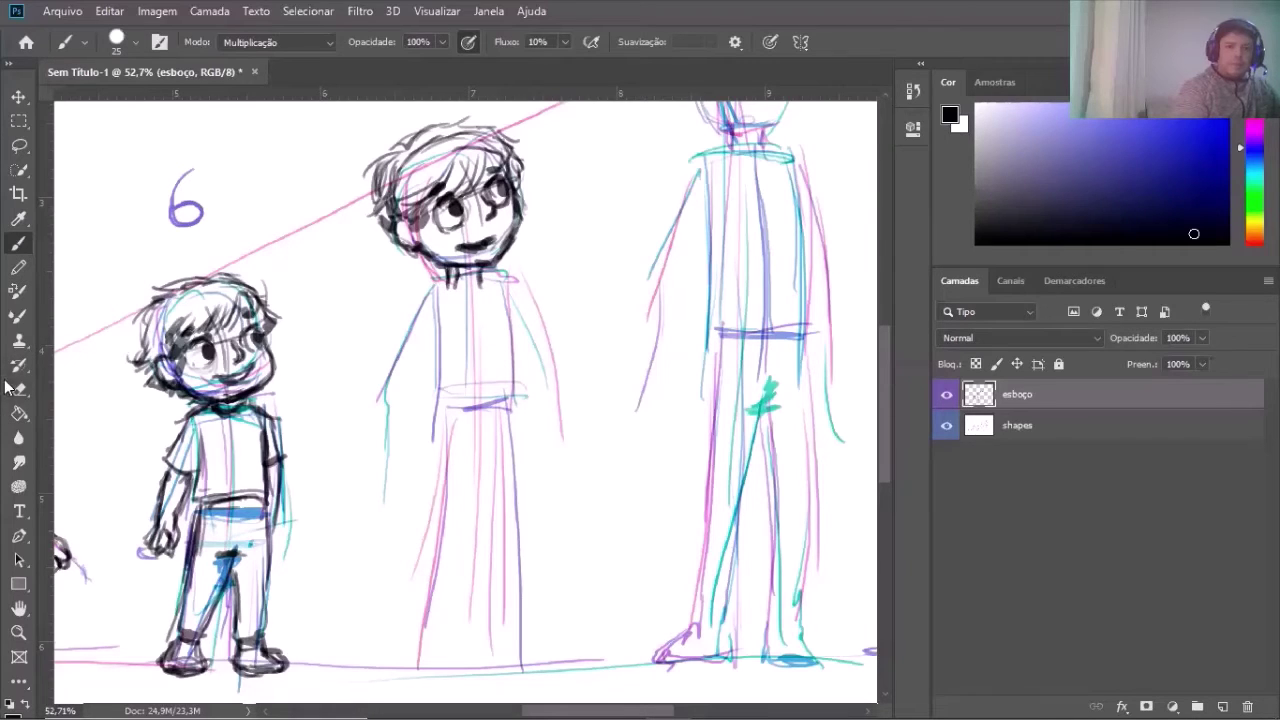
pyautogui.click(17, 391)
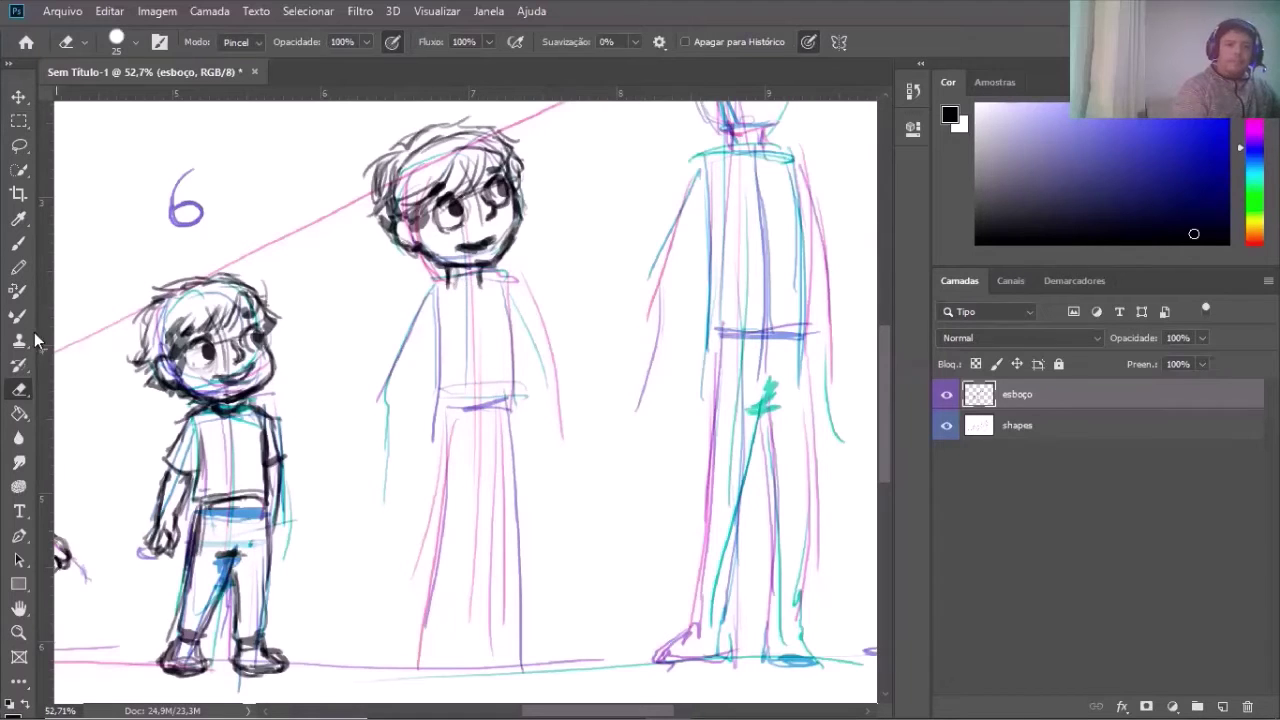
pyautogui.click(18, 244)
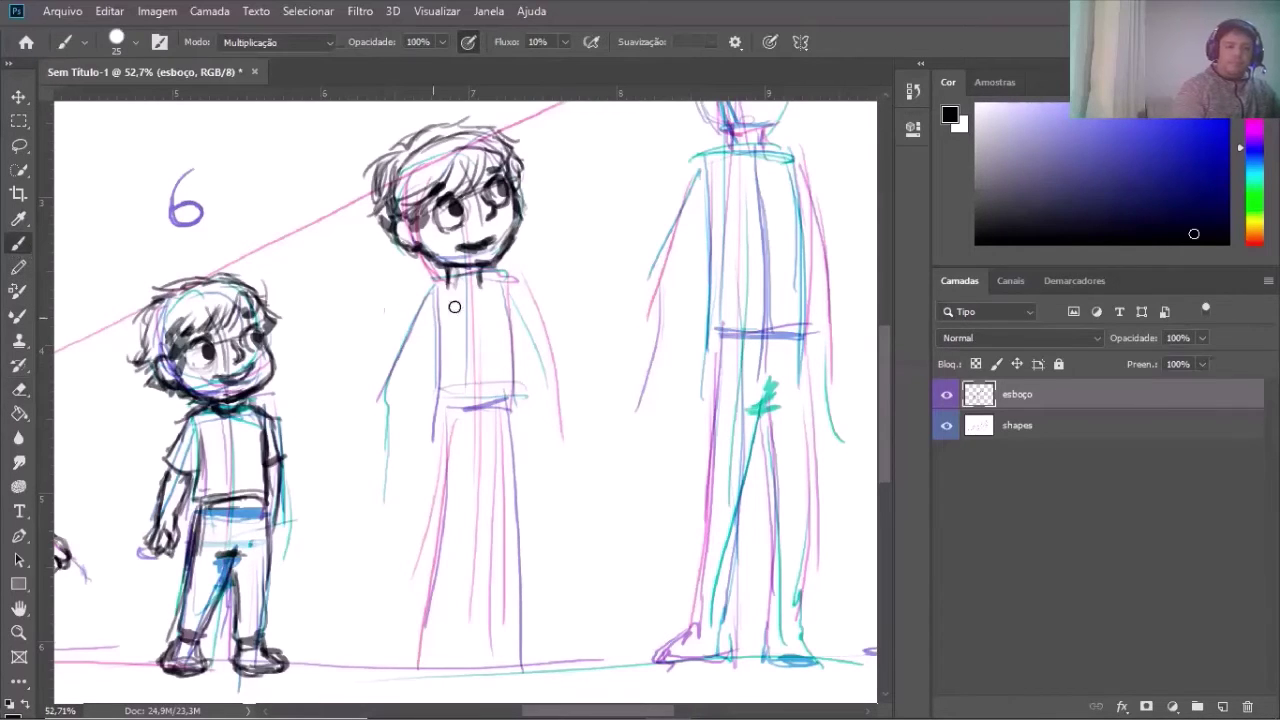
pyautogui.moveTo(458, 295)
pyautogui.mouseDown()
pyautogui.moveTo(476, 286)
pyautogui.moveTo(415, 288)
pyautogui.moveTo(500, 281)
pyautogui.mouseUp()
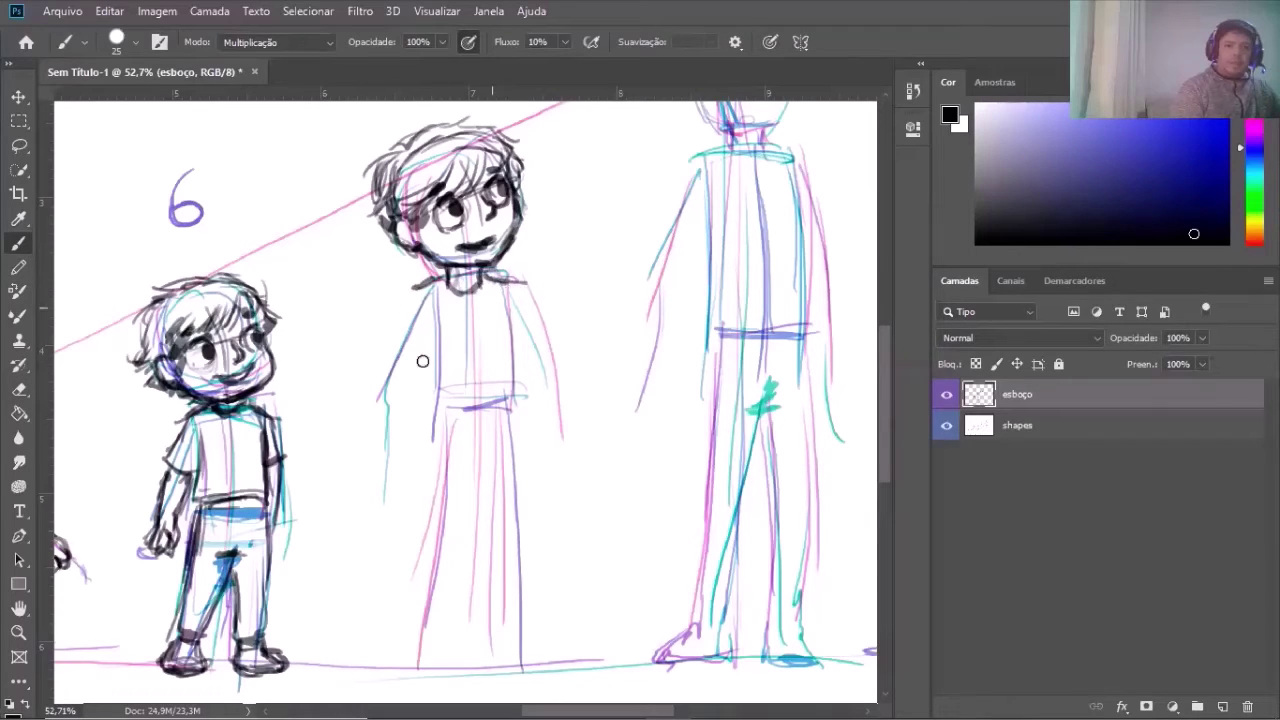
# Draw the middle figure's T-shirt with both short sleeves, the torso sides and the hem over the coloured guides
pyautogui.moveTo(417, 288)
pyautogui.mouseDown()
pyautogui.moveTo(374, 344)
pyautogui.moveTo(419, 368)
pyautogui.moveTo(395, 354)
pyautogui.moveTo(419, 363)
pyautogui.moveTo(419, 297)
pyautogui.moveTo(434, 355)
pyautogui.moveTo(438, 342)
pyautogui.moveTo(430, 332)
pyautogui.moveTo(428, 362)
pyautogui.moveTo(428, 324)
pyautogui.moveTo(419, 417)
pyautogui.moveTo(429, 400)
pyautogui.moveTo(436, 417)
pyautogui.moveTo(428, 381)
pyautogui.moveTo(423, 420)
pyautogui.moveTo(525, 417)
pyautogui.moveTo(469, 421)
pyautogui.moveTo(527, 400)
pyautogui.mouseUp()
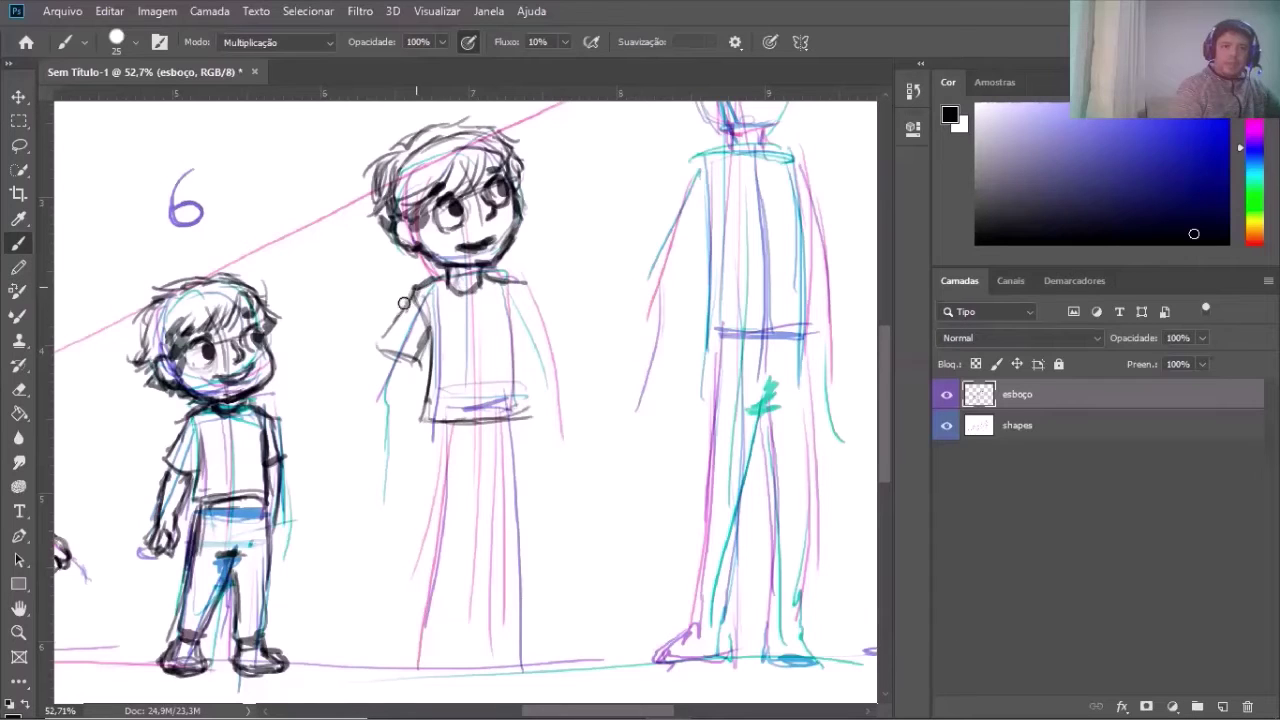
pyautogui.moveTo(403, 303)
pyautogui.mouseDown()
pyautogui.moveTo(392, 330)
pyautogui.moveTo(408, 303)
pyautogui.moveTo(424, 330)
pyautogui.moveTo(386, 350)
pyautogui.moveTo(411, 358)
pyautogui.mouseUp()
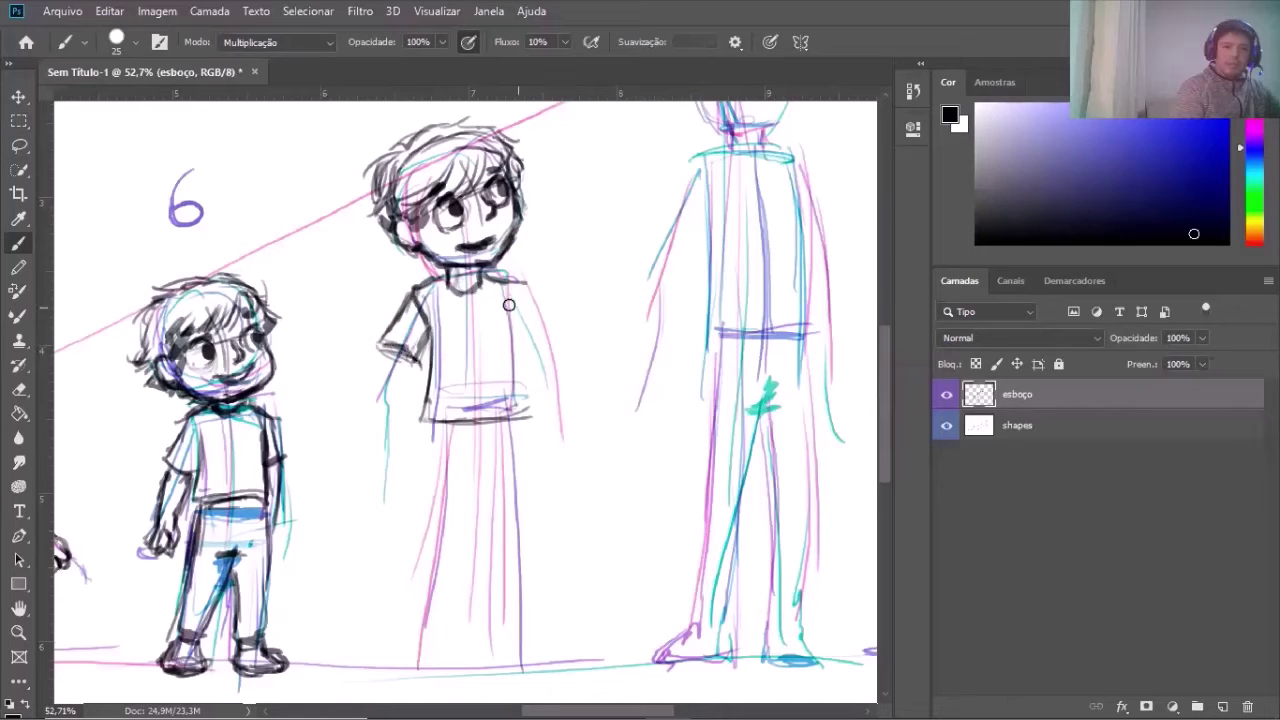
pyautogui.moveTo(505, 290); pyautogui.dragTo(518, 402)
pyautogui.moveTo(520, 284); pyautogui.dragTo(543, 335)
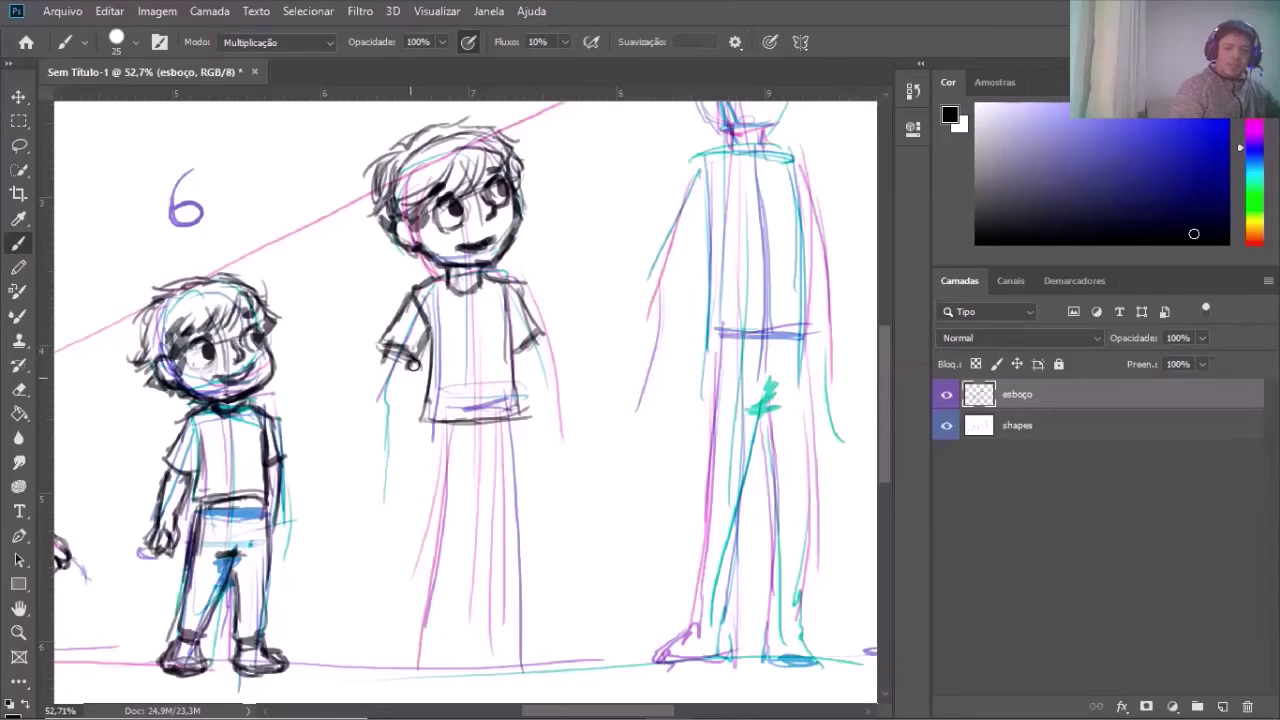
# Sketch the middle figure's two forearms from the sleeve cuffs down to the wrists in black
pyautogui.moveTo(406, 369)
pyautogui.mouseDown()
pyautogui.moveTo(389, 433)
pyautogui.moveTo(374, 413)
pyautogui.mouseUp()
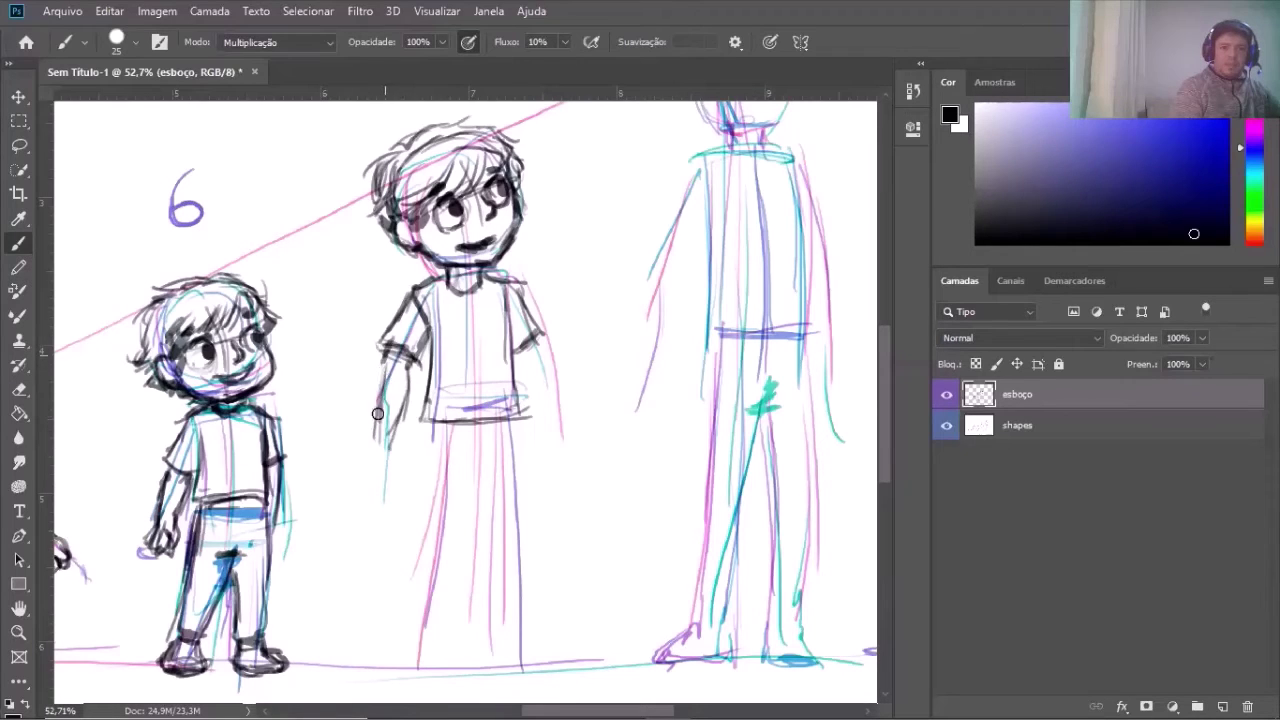
pyautogui.moveTo(385, 365); pyautogui.dragTo(375, 438)
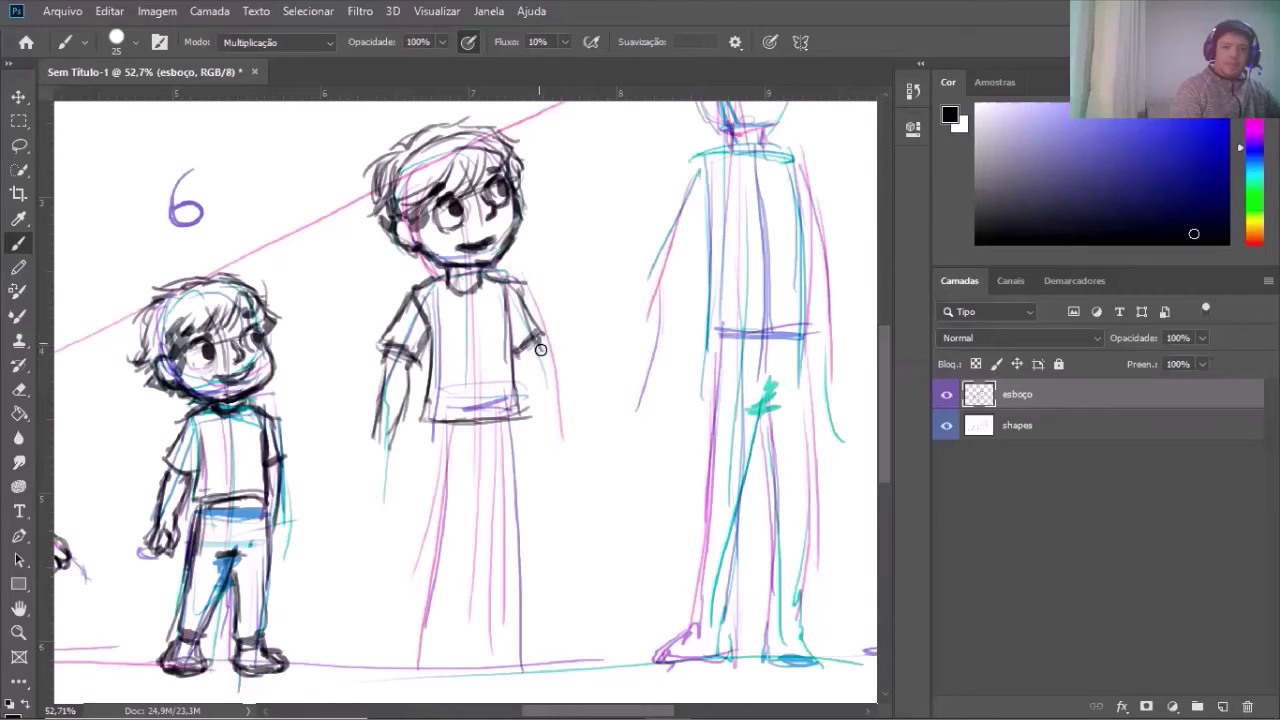
pyautogui.moveTo(543, 354); pyautogui.dragTo(552, 406)
pyautogui.moveTo(521, 358); pyautogui.dragTo(550, 430)
pyautogui.moveTo(547, 359)
pyautogui.mouseDown()
pyautogui.moveTo(557, 419)
pyautogui.moveTo(530, 396)
pyautogui.moveTo(541, 410)
pyautogui.mouseUp()
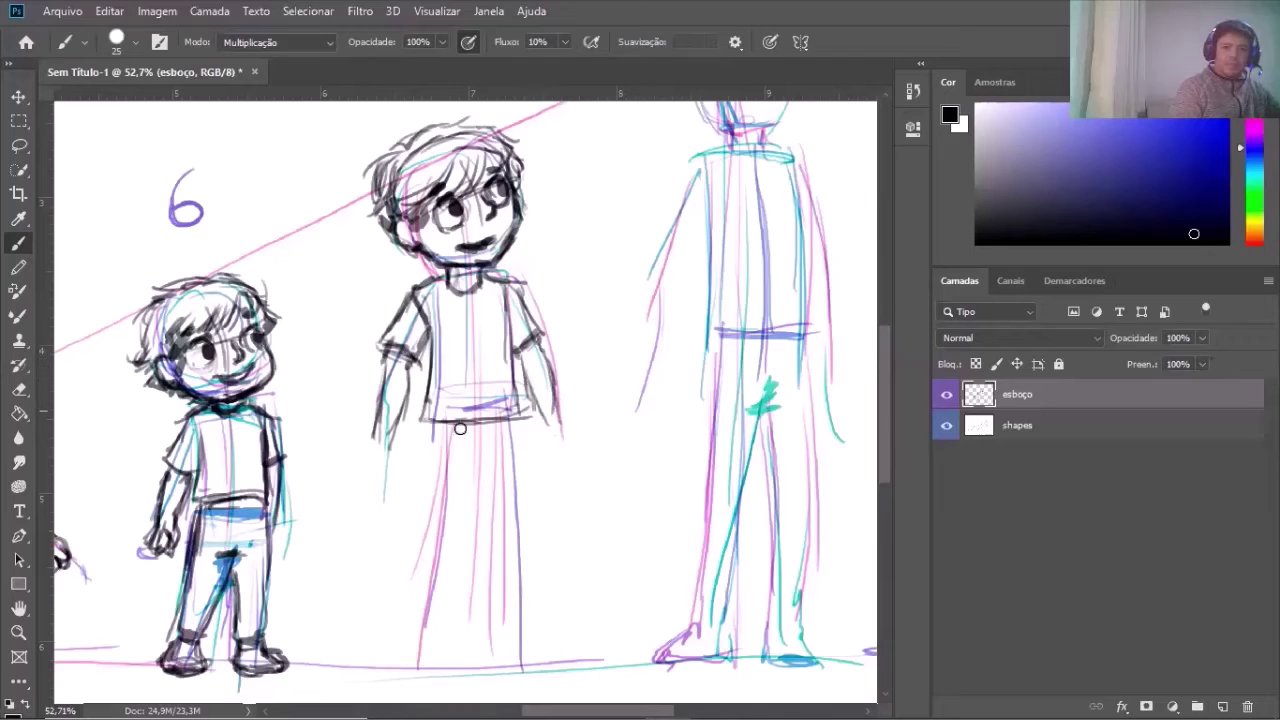
# Draw the middle figure's shorts in black below the shirt hem, with both outer sides, the crotch fold, inner leg line and hems
pyautogui.moveTo(432, 420); pyautogui.dragTo(411, 530)
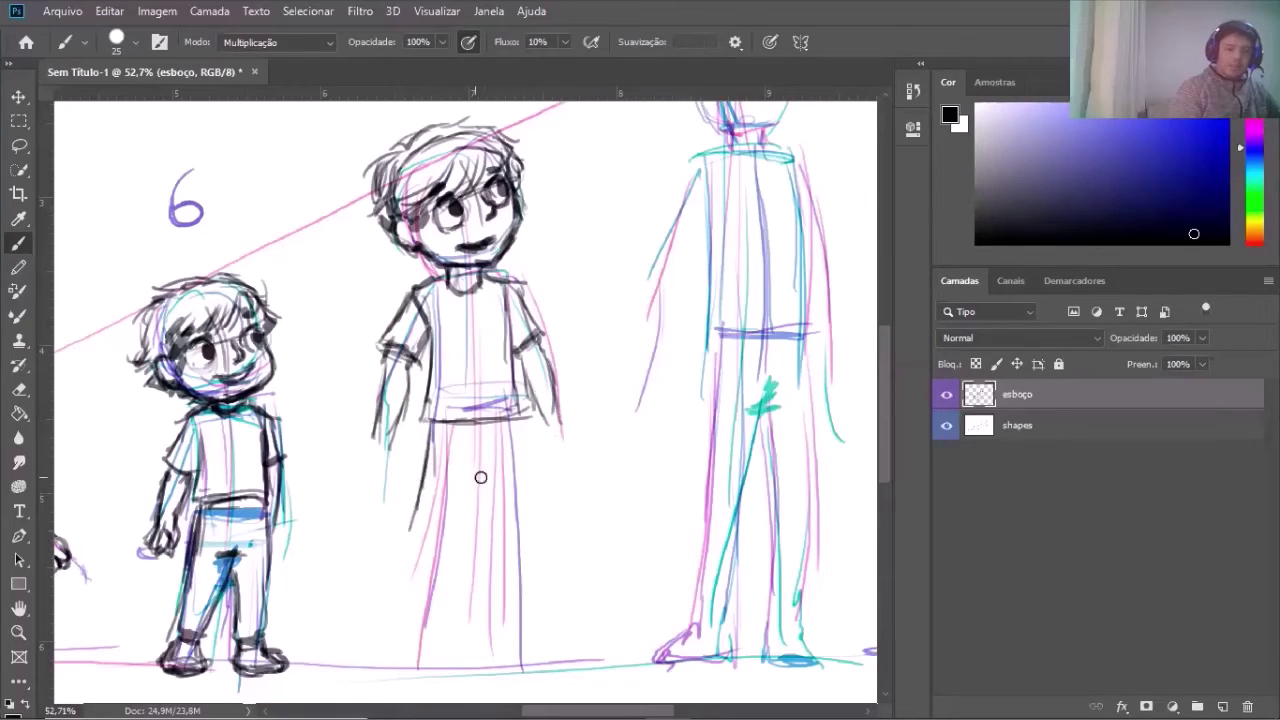
pyautogui.moveTo(469, 466)
pyautogui.mouseDown()
pyautogui.moveTo(488, 457)
pyautogui.moveTo(462, 540)
pyautogui.moveTo(414, 538)
pyautogui.moveTo(465, 533)
pyautogui.mouseUp()
pyautogui.moveTo(467, 480)
pyautogui.mouseDown()
pyautogui.moveTo(464, 536)
pyautogui.moveTo(447, 532)
pyautogui.mouseUp()
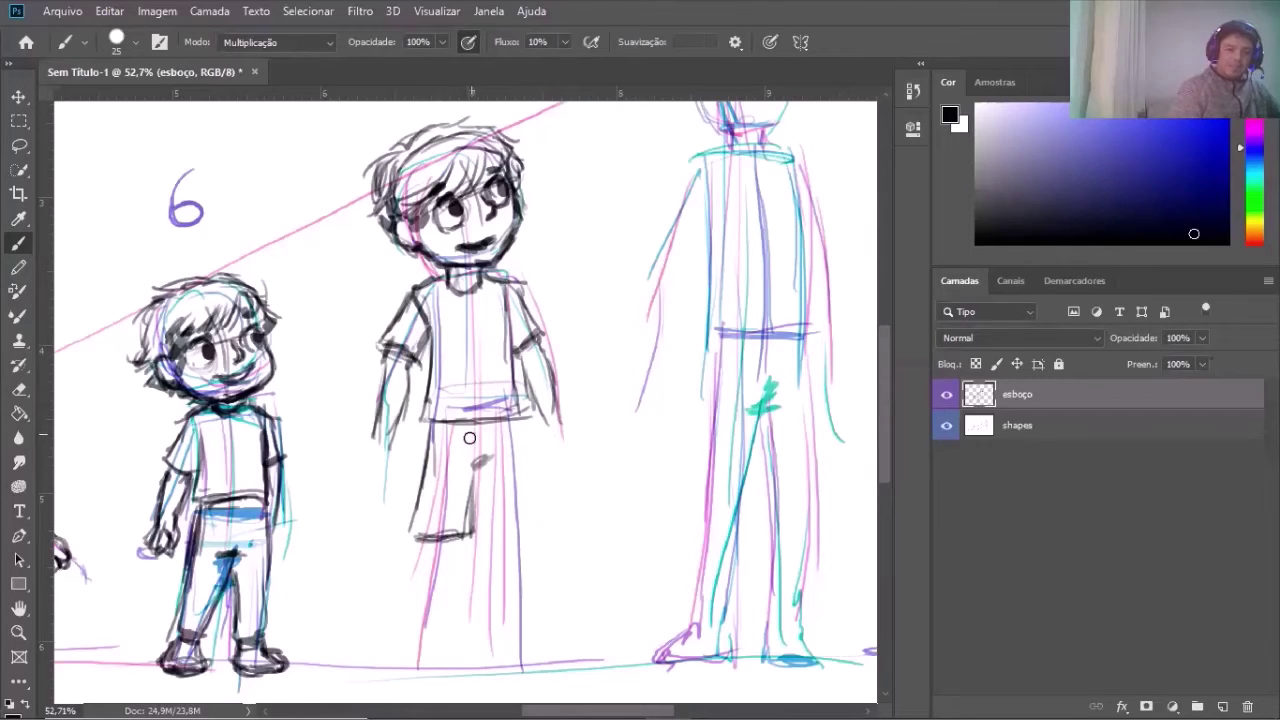
pyautogui.moveTo(436, 418); pyautogui.dragTo(413, 536)
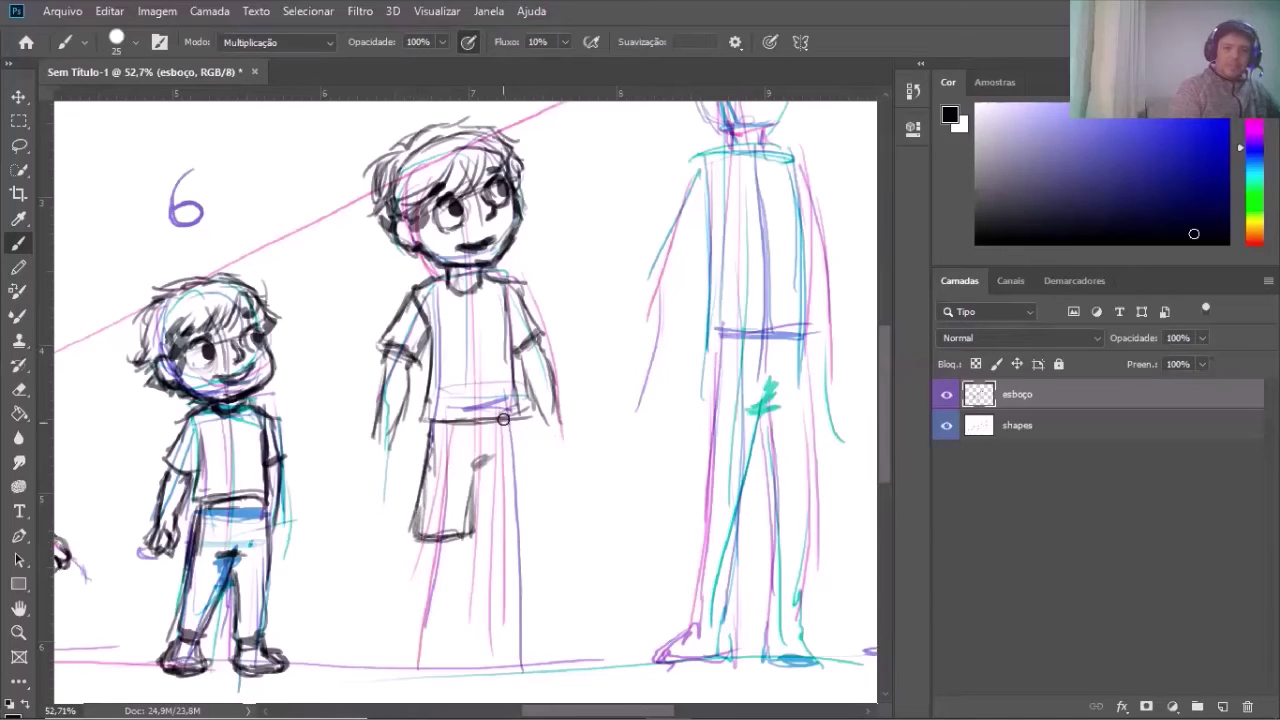
pyautogui.moveTo(516, 440)
pyautogui.mouseDown()
pyautogui.moveTo(522, 510)
pyautogui.moveTo(520, 476)
pyautogui.mouseUp()
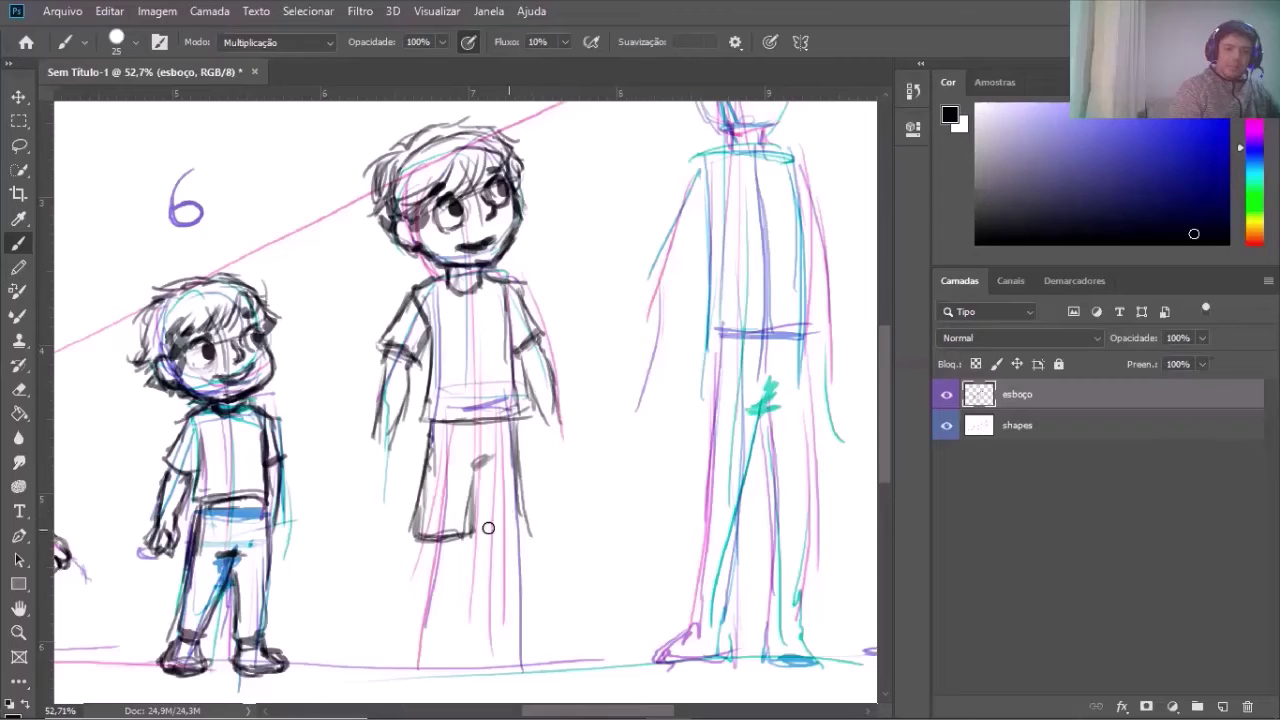
pyautogui.moveTo(488, 528)
pyautogui.mouseDown()
pyautogui.moveTo(526, 522)
pyautogui.moveTo(510, 526)
pyautogui.mouseUp()
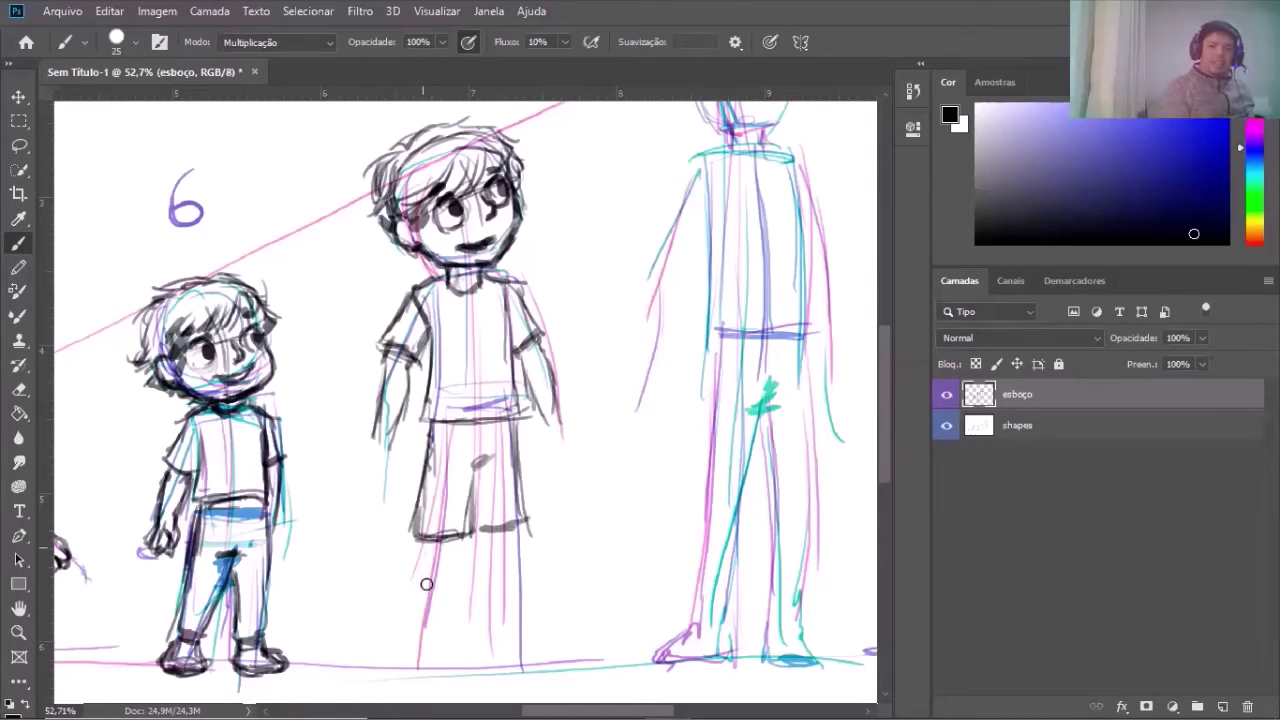
# Rough in the middle figure's lower leg and foot on the small boy's side, and lighten the foot with the Eraser
pyautogui.moveTo(421, 546); pyautogui.dragTo(420, 646)
pyautogui.moveTo(455, 546)
pyautogui.mouseDown()
pyautogui.moveTo(452, 620)
pyautogui.moveTo(434, 651)
pyautogui.moveTo(430, 638)
pyautogui.moveTo(414, 666)
pyautogui.moveTo(386, 663)
pyautogui.moveTo(411, 667)
pyautogui.mouseUp()
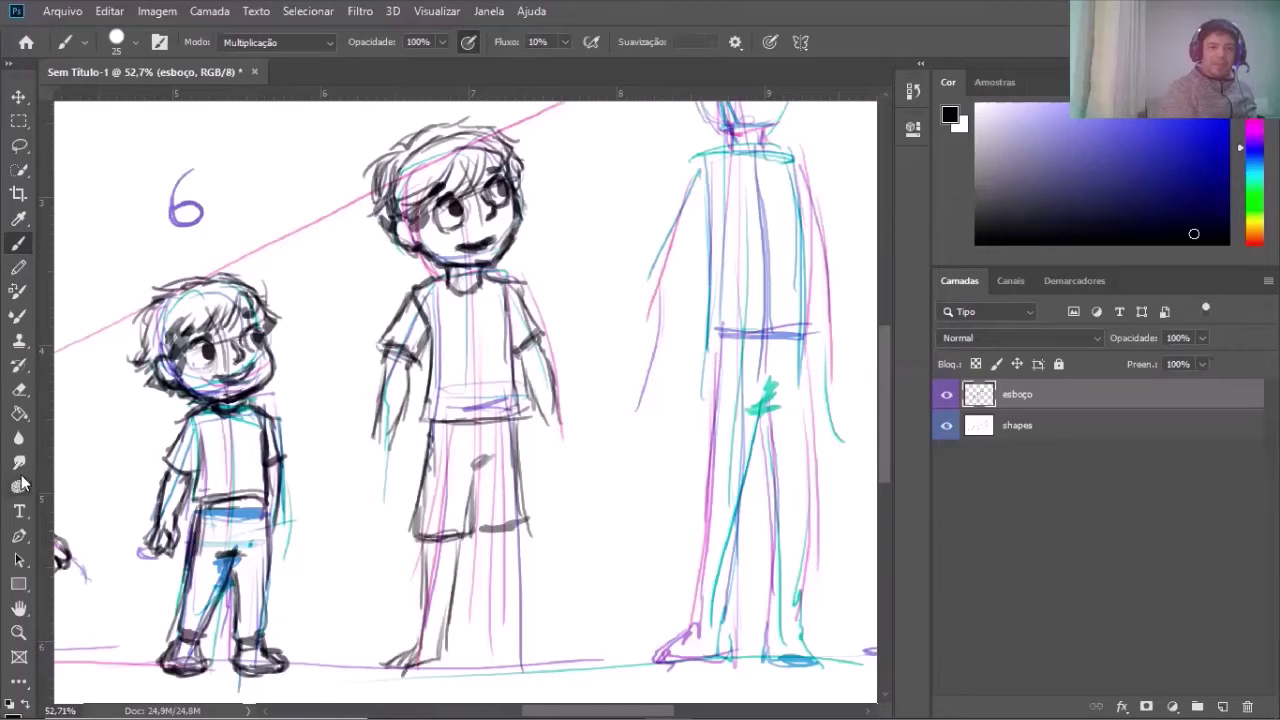
pyautogui.click(18, 389)
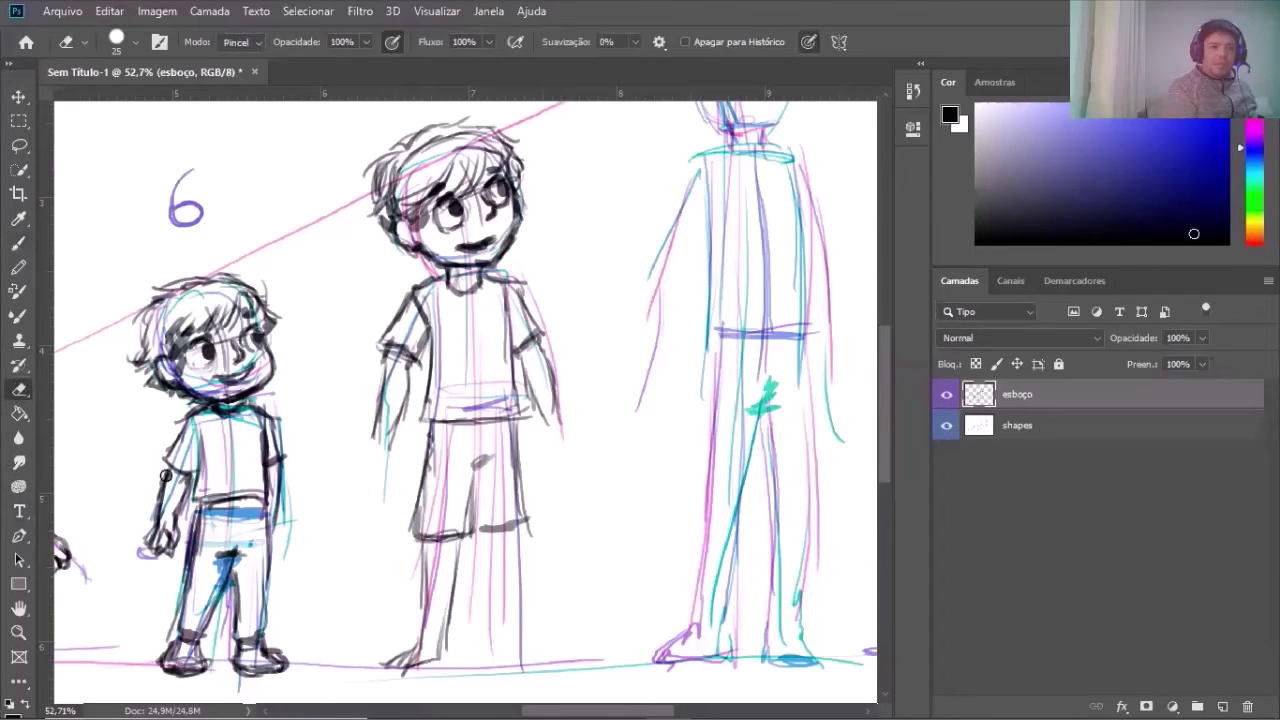
pyautogui.moveTo(404, 642)
pyautogui.mouseDown()
pyautogui.moveTo(398, 663)
pyautogui.moveTo(410, 648)
pyautogui.moveTo(436, 659)
pyautogui.mouseUp()
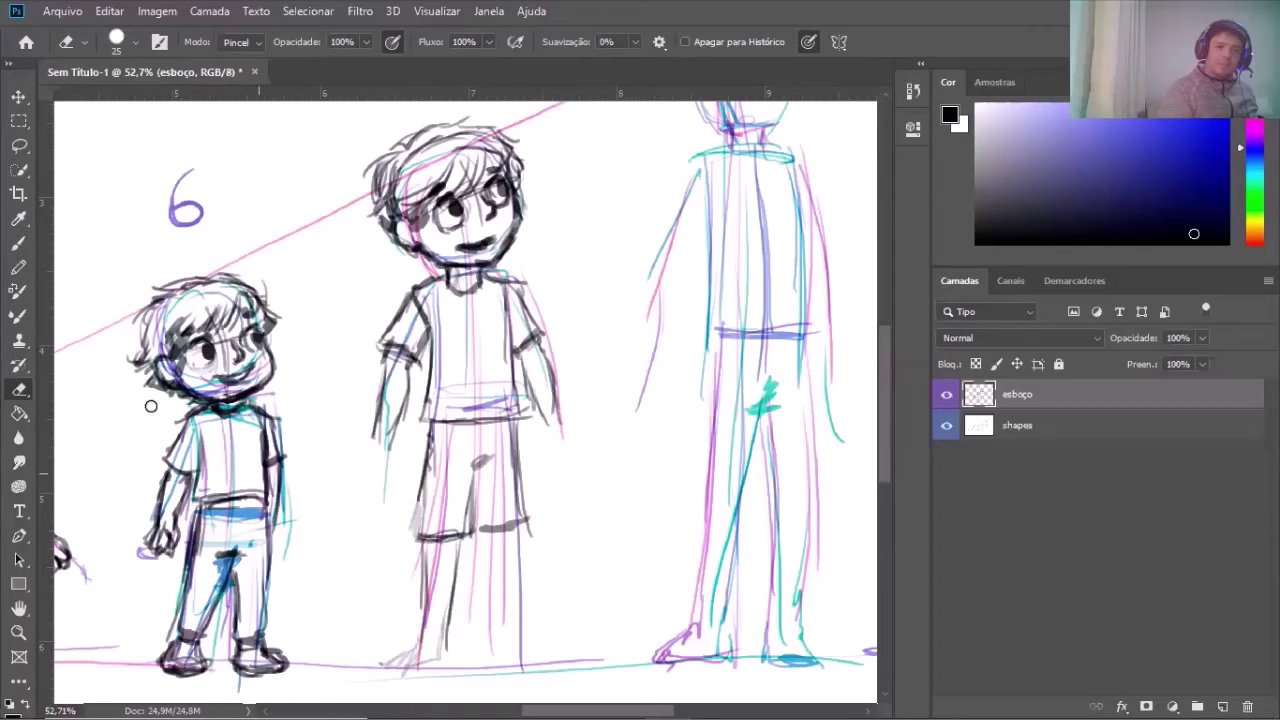
# Darken the shorts' crotch fold and hems with the black brush and redraw the first lower leg and foot over the faded lines
pyautogui.click(22, 243)
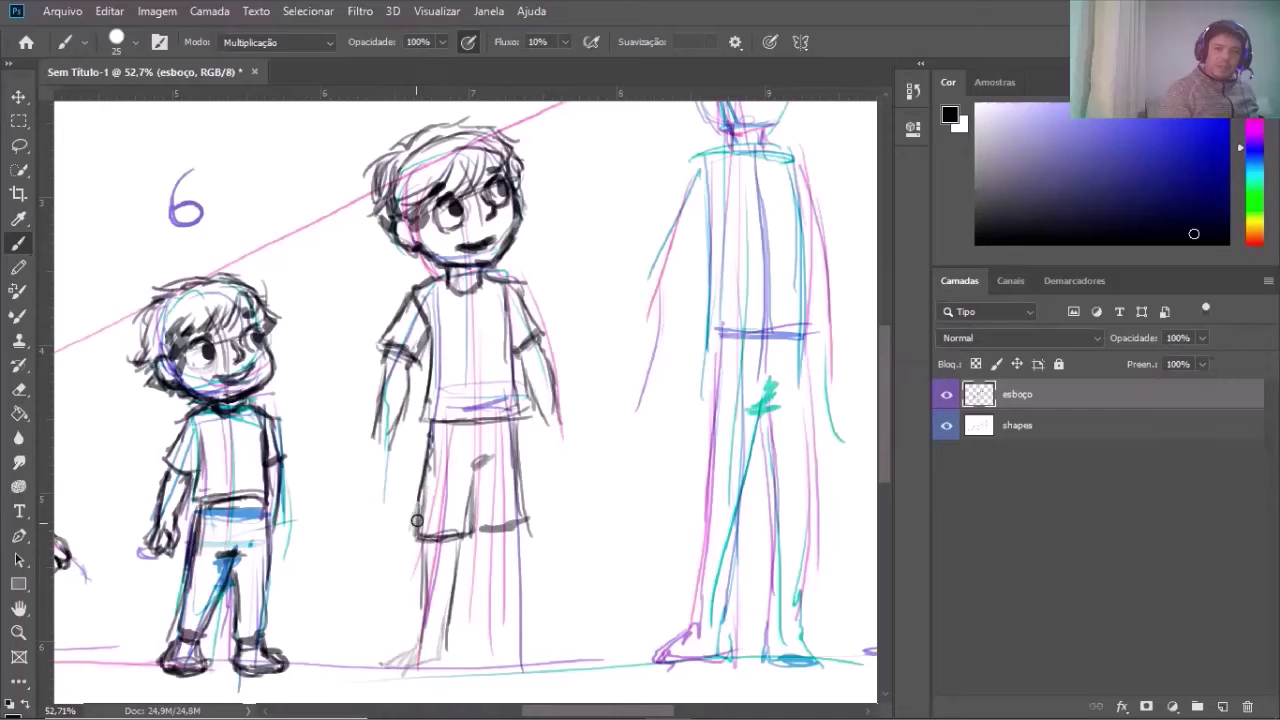
pyautogui.moveTo(464, 471); pyautogui.dragTo(480, 463)
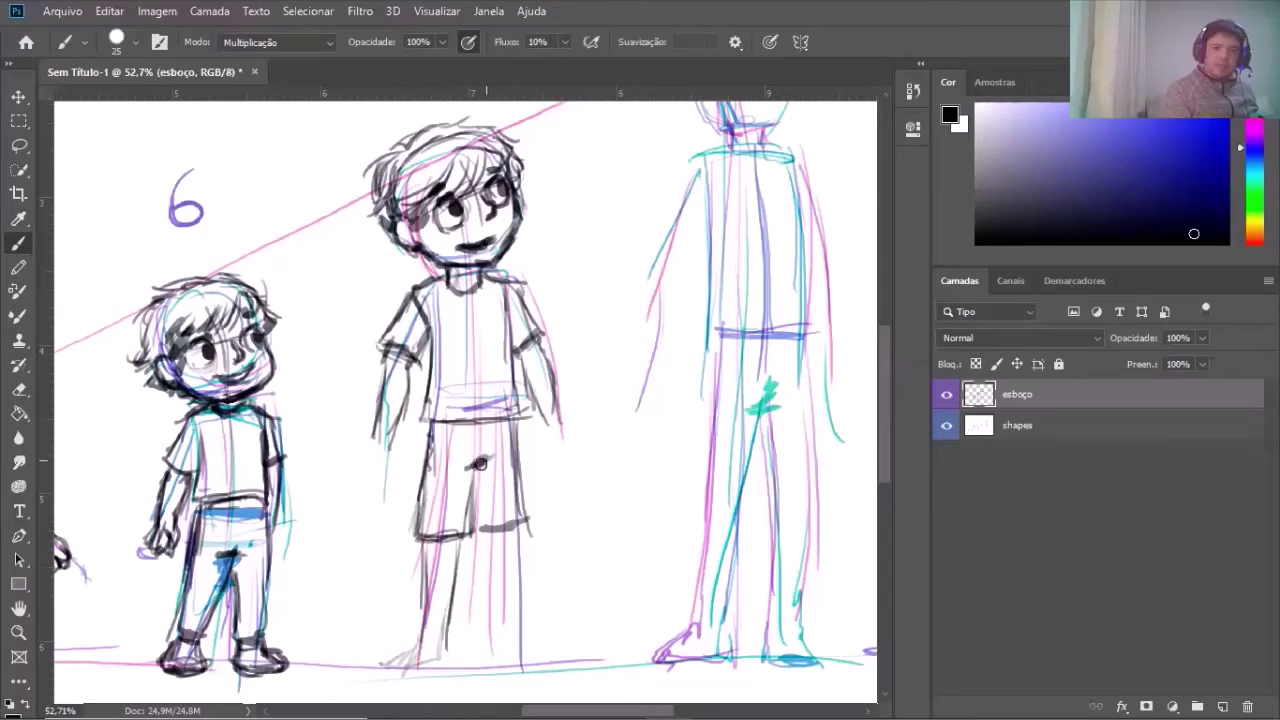
pyautogui.moveTo(521, 522)
pyautogui.mouseDown()
pyautogui.moveTo(449, 556)
pyautogui.moveTo(450, 581)
pyautogui.moveTo(450, 552)
pyautogui.moveTo(445, 600)
pyautogui.mouseUp()
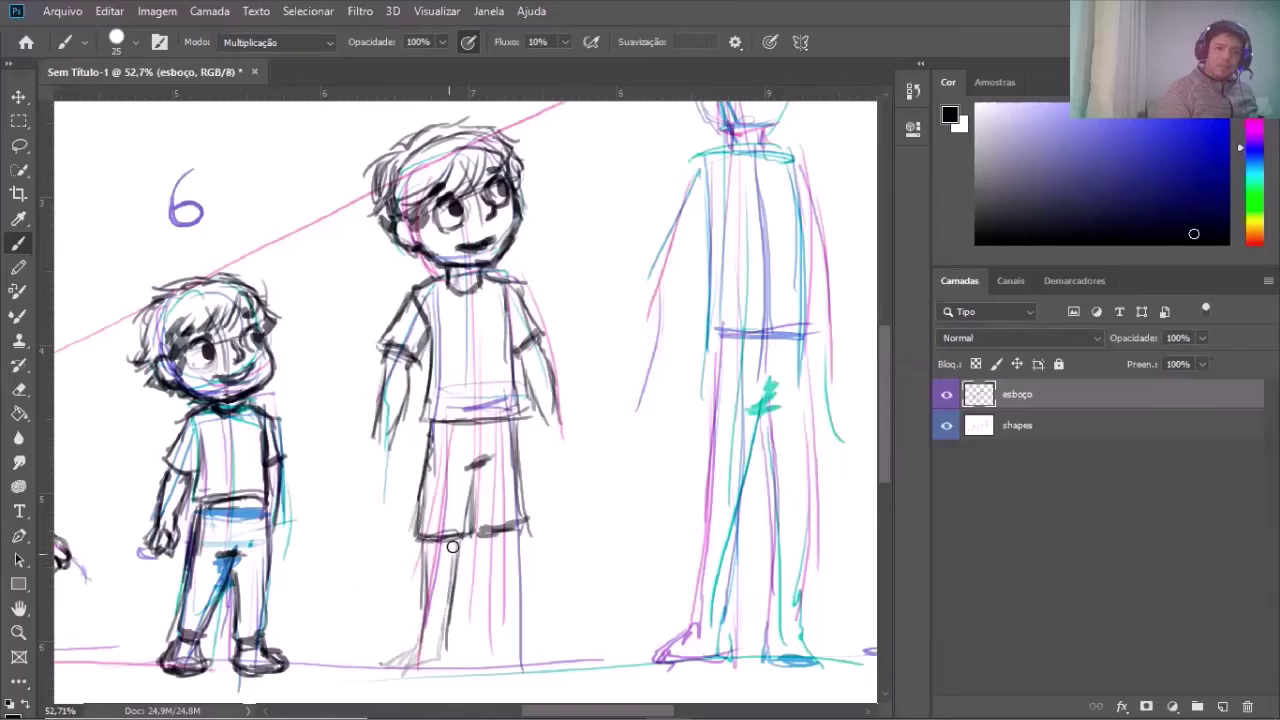
pyautogui.moveTo(452, 547)
pyautogui.mouseDown()
pyautogui.moveTo(446, 639)
pyautogui.moveTo(432, 612)
pyautogui.moveTo(428, 627)
pyautogui.moveTo(426, 601)
pyautogui.moveTo(415, 655)
pyautogui.moveTo(385, 665)
pyautogui.moveTo(443, 668)
pyautogui.moveTo(408, 668)
pyautogui.moveTo(441, 663)
pyautogui.moveTo(445, 637)
pyautogui.moveTo(440, 661)
pyautogui.moveTo(410, 655)
pyautogui.mouseUp()
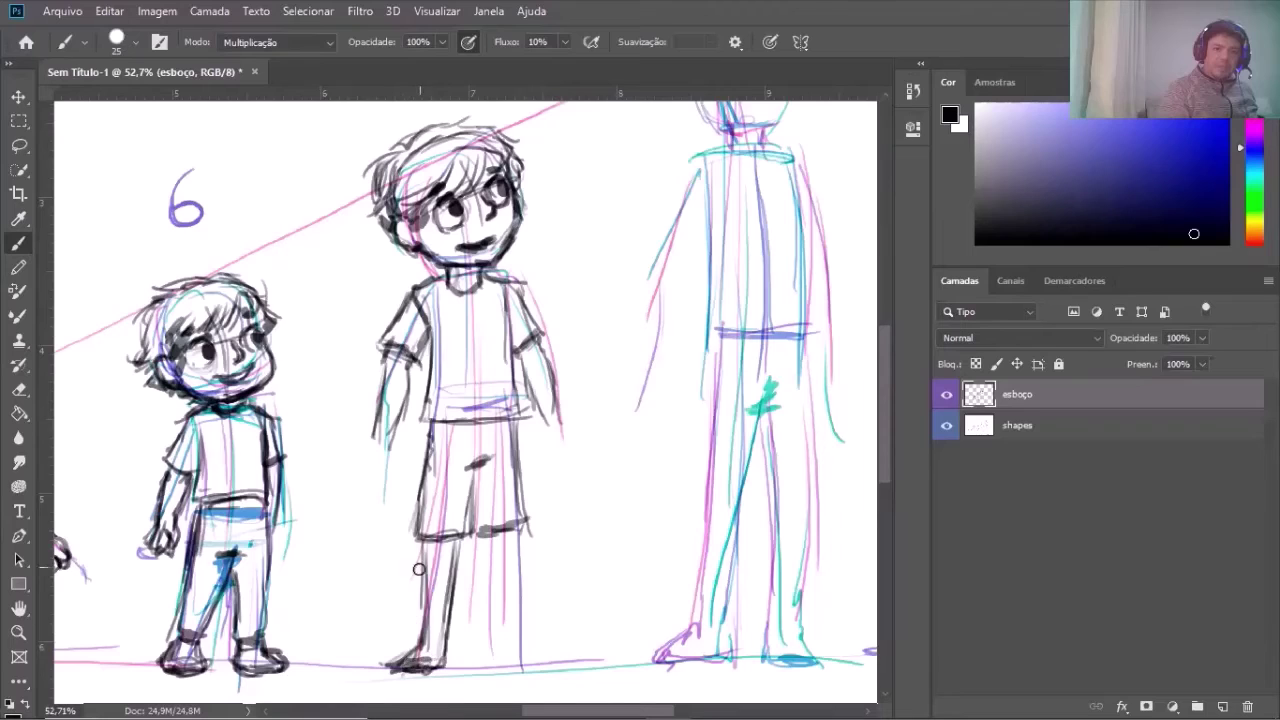
# Add banded cuffs to both legs of the shorts and draw the second lower leg with ankle socks and shoes on both feet
pyautogui.moveTo(419, 569)
pyautogui.mouseDown()
pyautogui.moveTo(423, 556)
pyautogui.moveTo(424, 573)
pyautogui.mouseUp()
pyautogui.moveTo(446, 522)
pyautogui.mouseDown()
pyautogui.moveTo(417, 557)
pyautogui.moveTo(457, 558)
pyautogui.moveTo(421, 563)
pyautogui.moveTo(463, 558)
pyautogui.moveTo(466, 520)
pyautogui.moveTo(467, 556)
pyautogui.moveTo(422, 548)
pyautogui.moveTo(420, 522)
pyautogui.moveTo(417, 550)
pyautogui.moveTo(423, 474)
pyautogui.moveTo(424, 561)
pyautogui.mouseUp()
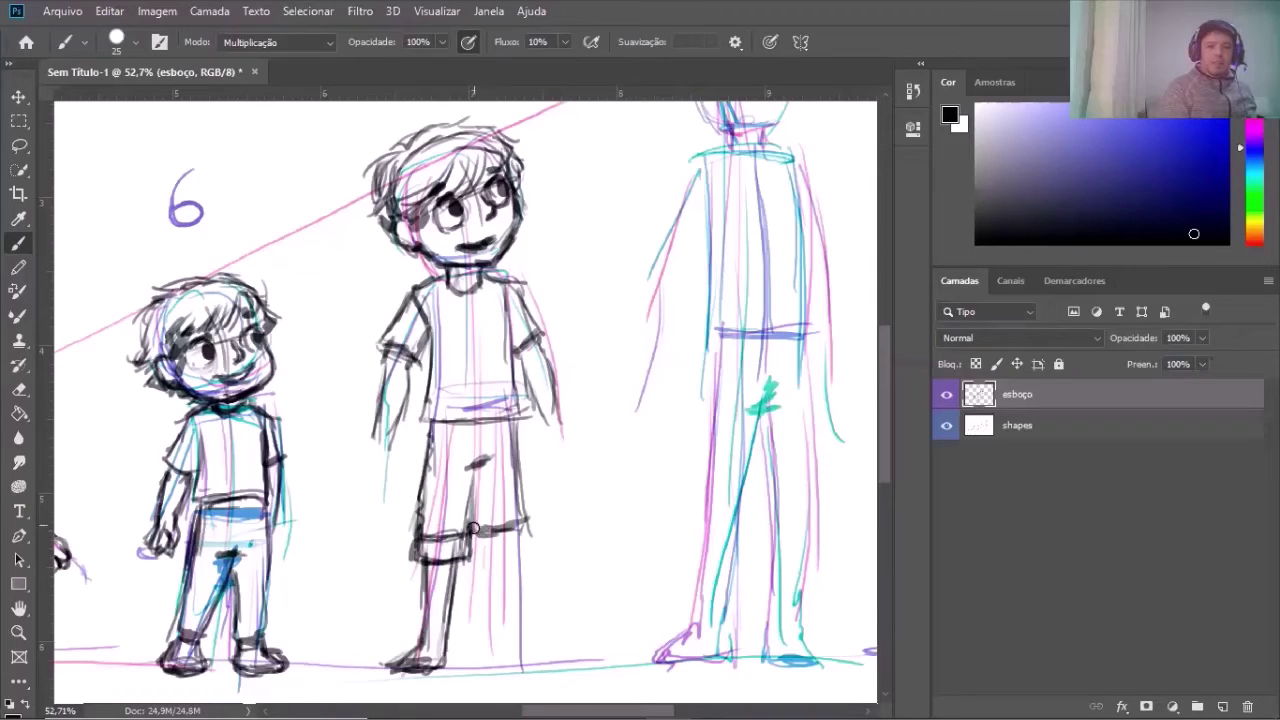
pyautogui.moveTo(474, 527)
pyautogui.mouseDown()
pyautogui.moveTo(508, 565)
pyautogui.moveTo(490, 555)
pyautogui.moveTo(518, 546)
pyautogui.moveTo(517, 522)
pyautogui.moveTo(522, 558)
pyautogui.moveTo(481, 564)
pyautogui.moveTo(496, 554)
pyautogui.moveTo(490, 568)
pyautogui.moveTo(484, 559)
pyautogui.moveTo(499, 620)
pyautogui.mouseUp()
pyautogui.moveTo(517, 552)
pyautogui.mouseDown()
pyautogui.moveTo(510, 621)
pyautogui.moveTo(495, 632)
pyautogui.moveTo(512, 618)
pyautogui.moveTo(500, 636)
pyautogui.moveTo(518, 640)
pyautogui.moveTo(493, 642)
pyautogui.mouseUp()
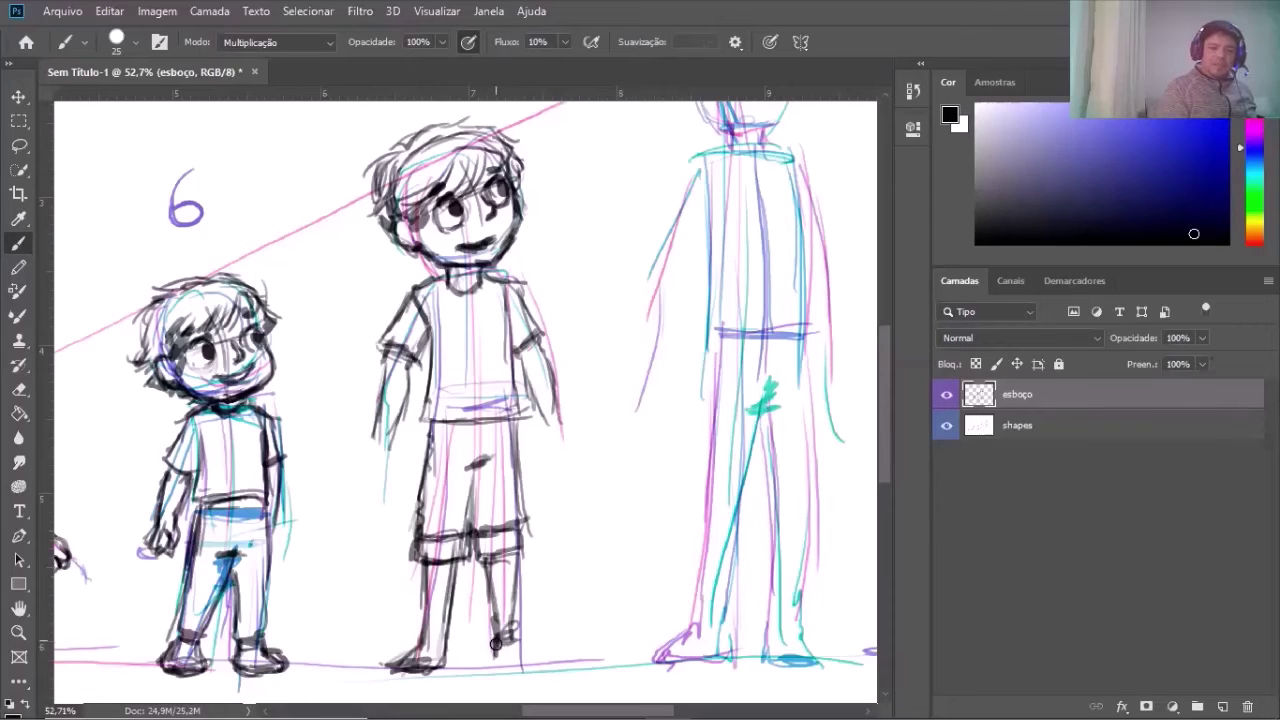
pyautogui.moveTo(497, 674)
pyautogui.mouseDown()
pyautogui.moveTo(533, 671)
pyautogui.moveTo(492, 671)
pyautogui.moveTo(539, 674)
pyautogui.moveTo(516, 629)
pyautogui.moveTo(541, 671)
pyautogui.moveTo(520, 677)
pyautogui.moveTo(533, 657)
pyautogui.moveTo(502, 644)
pyautogui.moveTo(515, 627)
pyautogui.moveTo(526, 632)
pyautogui.moveTo(459, 644)
pyautogui.moveTo(437, 674)
pyautogui.moveTo(391, 674)
pyautogui.moveTo(443, 635)
pyautogui.moveTo(423, 629)
pyautogui.moveTo(394, 662)
pyautogui.mouseUp()
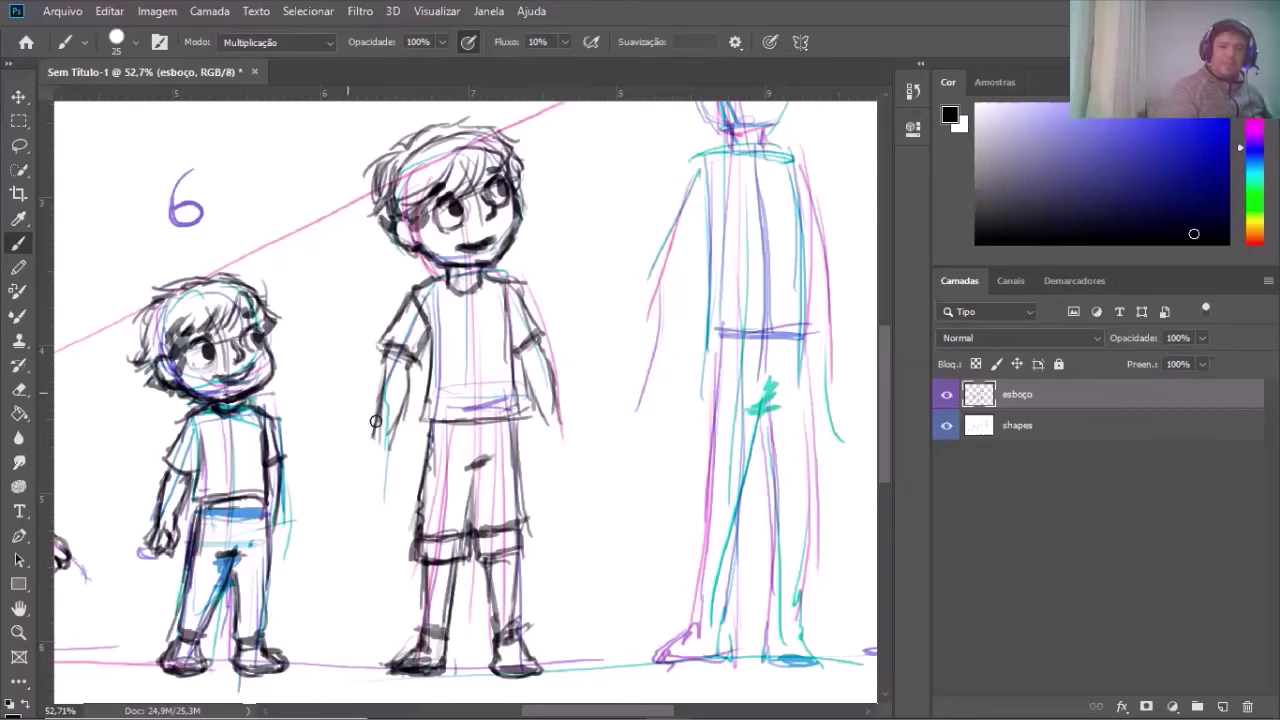
# Sketch a hand on the middle figure's arm nearest the small boy and strengthen its wrist and forearm lines
pyautogui.moveTo(377, 408); pyautogui.dragTo(379, 440)
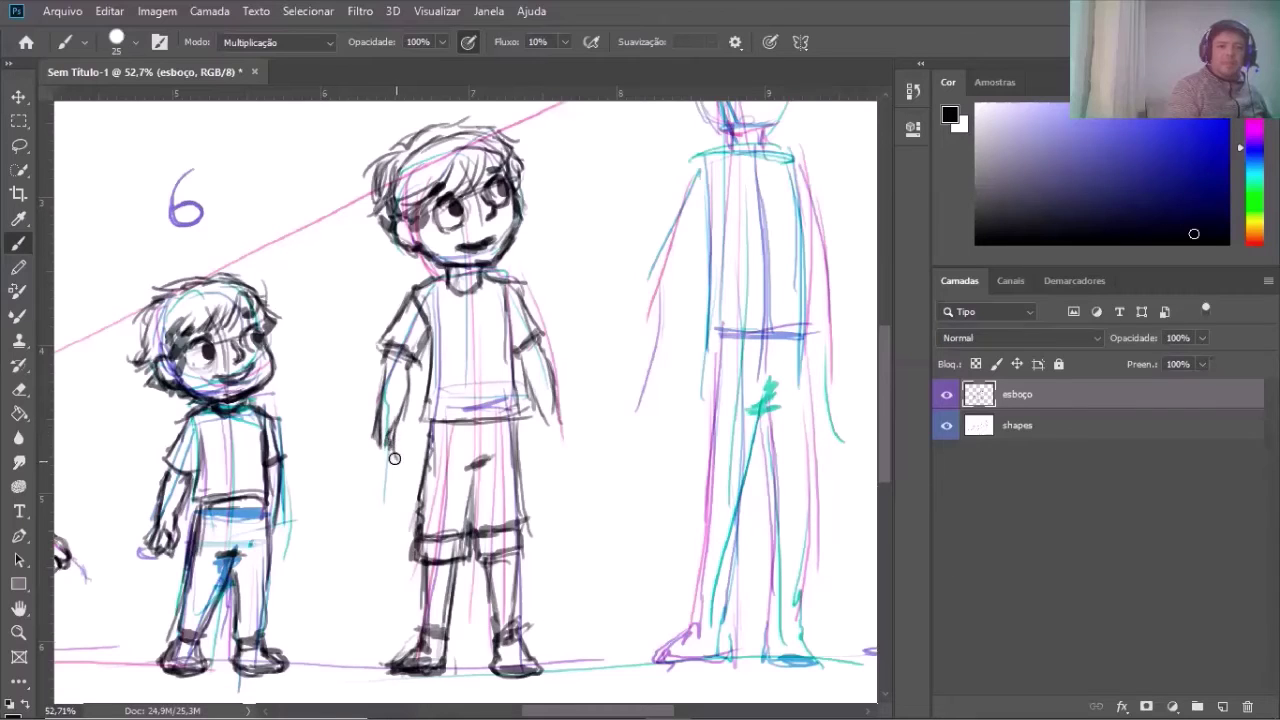
pyautogui.moveTo(393, 476)
pyautogui.mouseDown()
pyautogui.moveTo(373, 445)
pyautogui.moveTo(376, 485)
pyautogui.moveTo(385, 470)
pyautogui.moveTo(376, 500)
pyautogui.moveTo(386, 466)
pyautogui.moveTo(391, 485)
pyautogui.mouseUp()
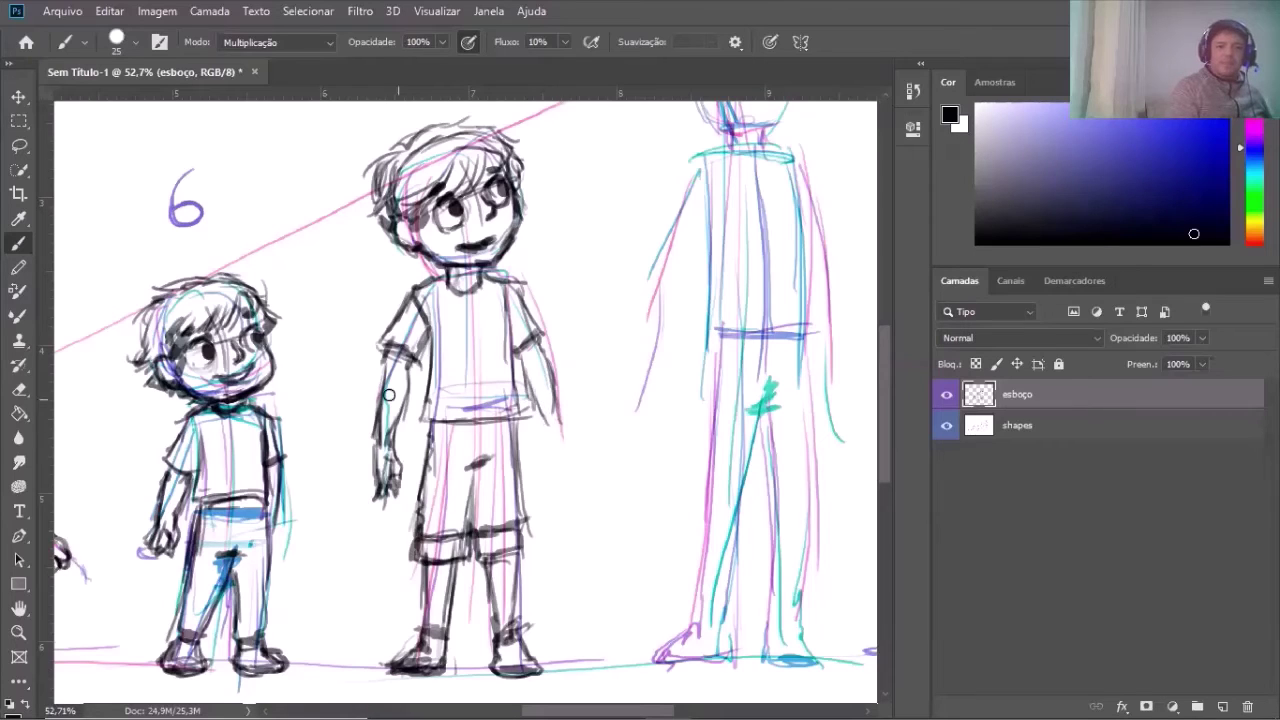
pyautogui.moveTo(380, 400)
pyautogui.mouseDown()
pyautogui.moveTo(398, 338)
pyautogui.moveTo(386, 414)
pyautogui.mouseUp()
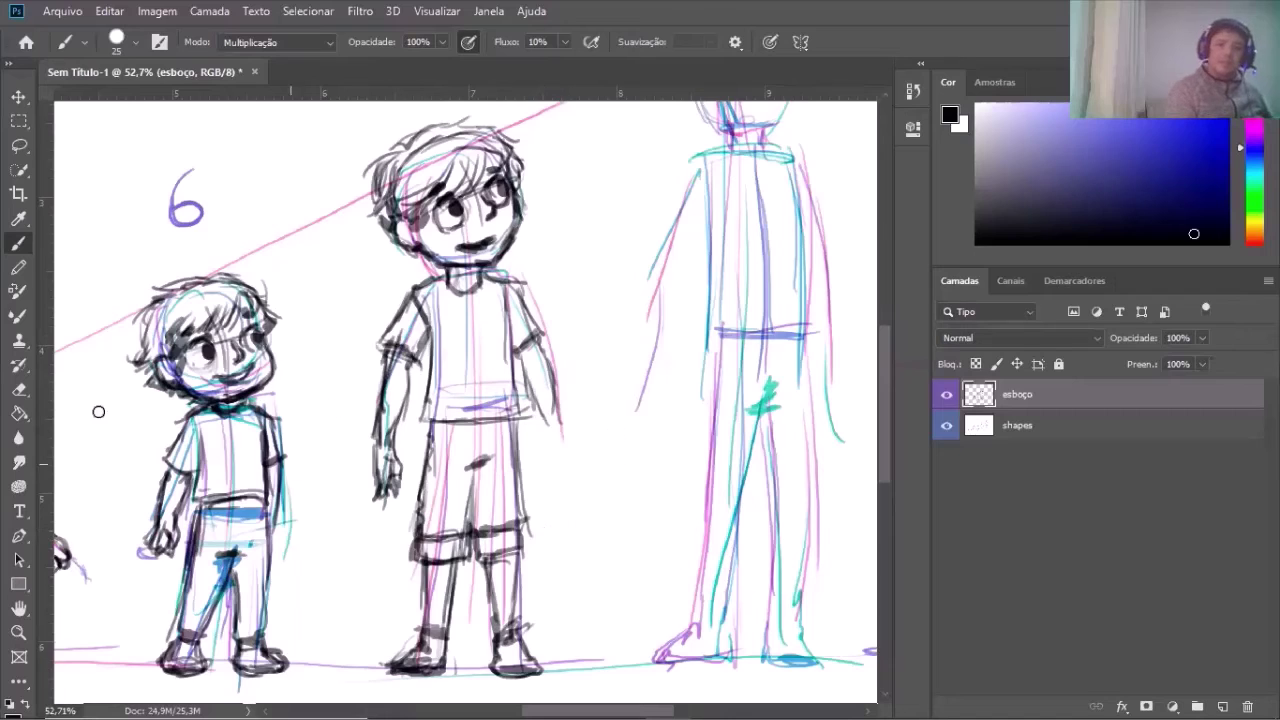
# Enlarge the Eraser to 50 px and fade out the sleeve, forearm and hand on the small boy's side
pyautogui.click(18, 389)
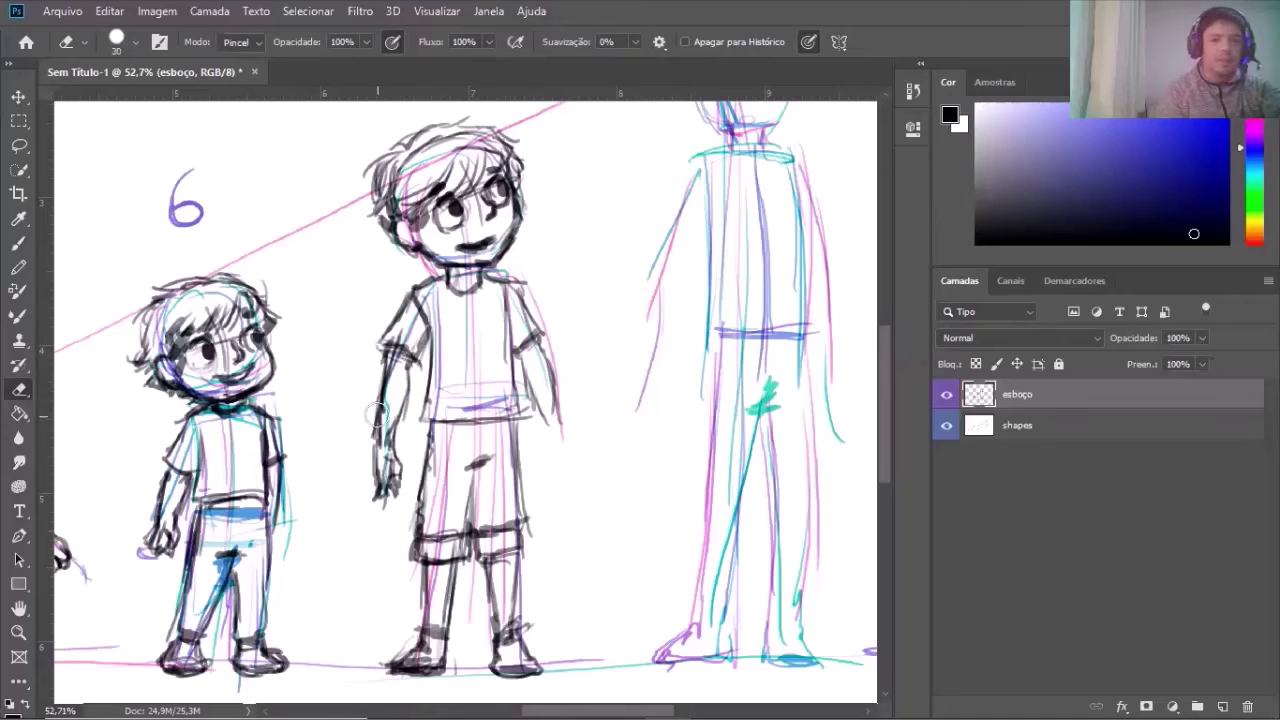
pyautogui.press(']')
pyautogui.press(']')
pyautogui.press(']')
pyautogui.press(']')
pyautogui.press(']')
pyautogui.press(']')
pyautogui.press(']')
pyautogui.press(']')
pyautogui.press(']')
pyautogui.press(']')
pyautogui.press(']')
pyautogui.moveTo(376, 478)
pyautogui.mouseDown()
pyautogui.moveTo(372, 421)
pyautogui.moveTo(385, 422)
pyautogui.moveTo(370, 409)
pyautogui.moveTo(383, 397)
pyautogui.moveTo(381, 456)
pyautogui.mouseUp()
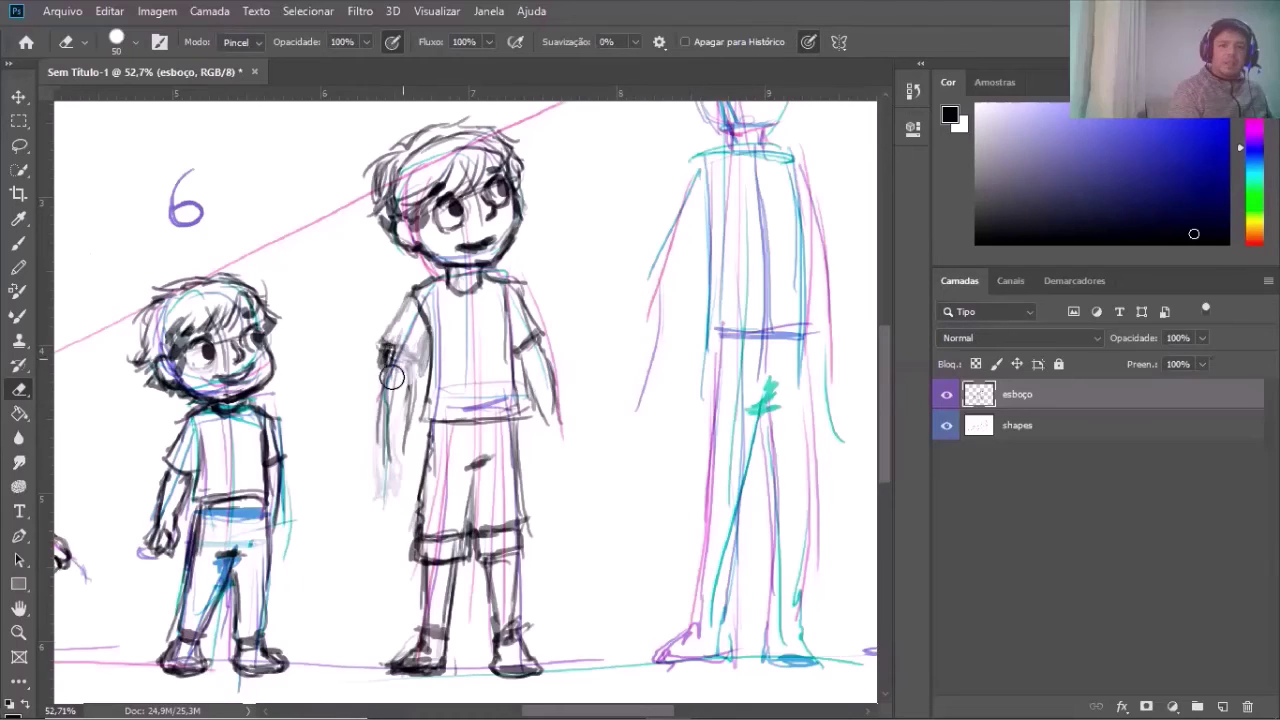
pyautogui.moveTo(392, 376)
pyautogui.mouseDown()
pyautogui.moveTo(399, 308)
pyautogui.moveTo(418, 322)
pyautogui.mouseUp()
pyautogui.moveTo(386, 441)
pyautogui.mouseDown()
pyautogui.moveTo(403, 412)
pyautogui.moveTo(401, 424)
pyautogui.moveTo(395, 373)
pyautogui.moveTo(375, 478)
pyautogui.moveTo(408, 366)
pyautogui.moveTo(365, 381)
pyautogui.moveTo(433, 337)
pyautogui.moveTo(414, 362)
pyautogui.moveTo(384, 332)
pyautogui.moveTo(378, 494)
pyautogui.mouseUp()
# Redraw the erased sleeve, forearm and hand in black, hanging closer to the middle figure's torso
pyautogui.click(20, 245)
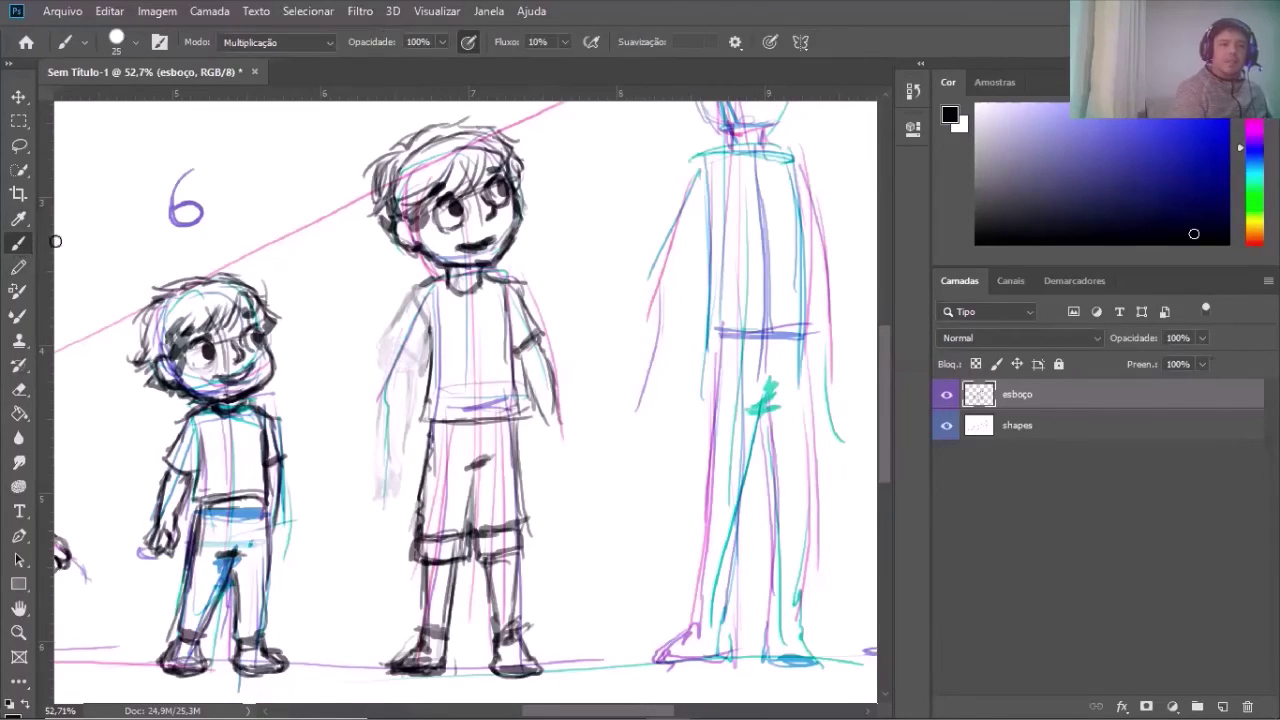
pyautogui.moveTo(417, 291)
pyautogui.mouseDown()
pyautogui.moveTo(387, 359)
pyautogui.moveTo(426, 376)
pyautogui.moveTo(428, 340)
pyautogui.moveTo(428, 372)
pyautogui.moveTo(406, 386)
pyautogui.mouseUp()
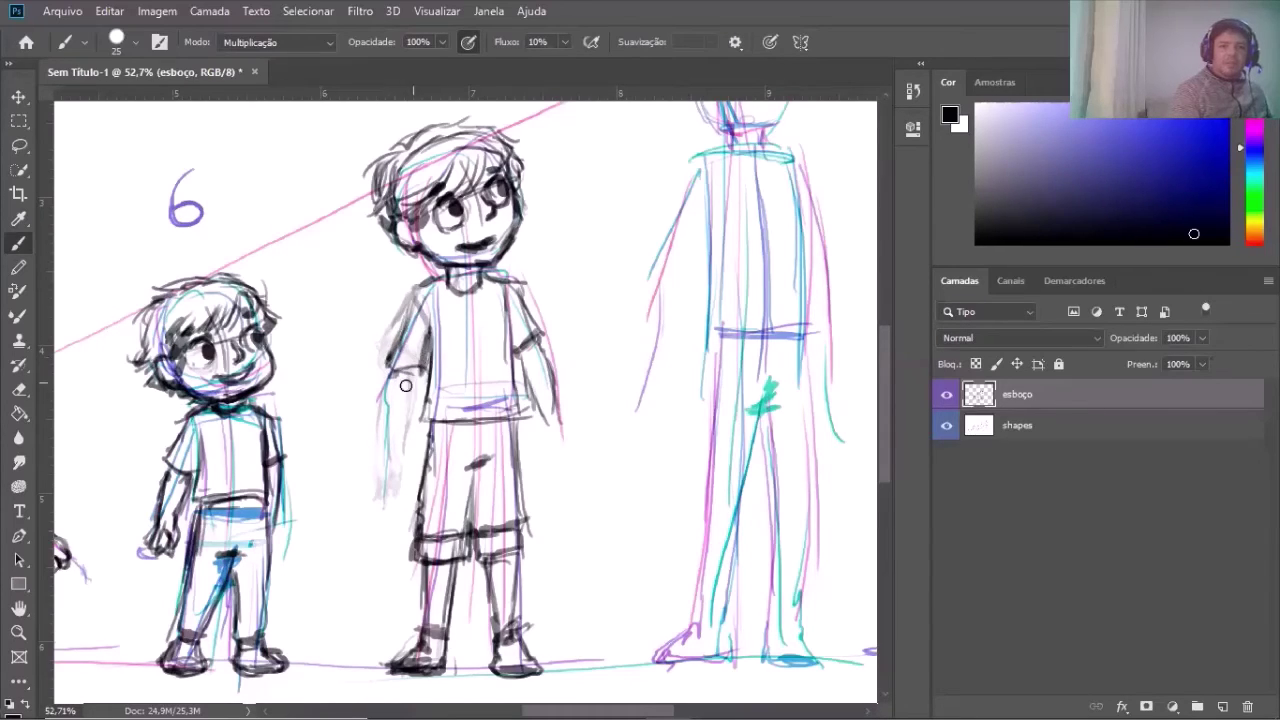
pyautogui.moveTo(417, 301)
pyautogui.mouseDown()
pyautogui.moveTo(400, 417)
pyautogui.moveTo(406, 327)
pyautogui.moveTo(389, 415)
pyautogui.moveTo(419, 363)
pyautogui.moveTo(393, 419)
pyautogui.mouseUp()
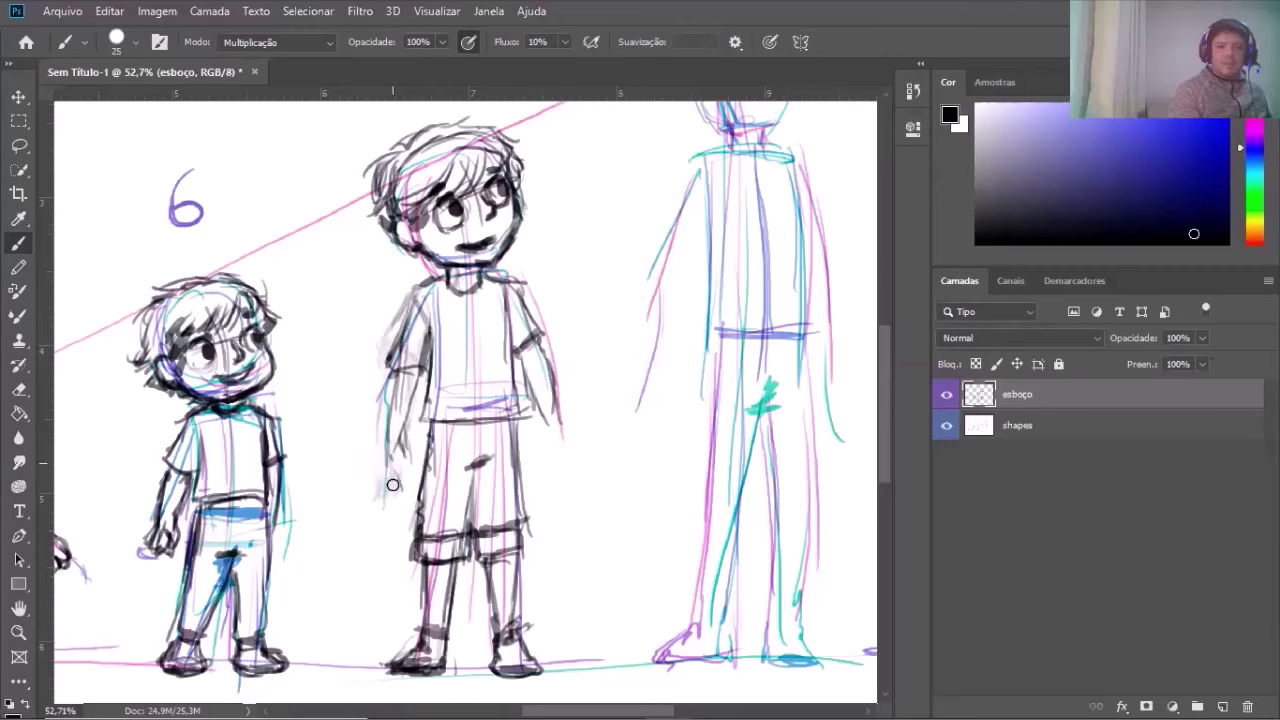
pyautogui.moveTo(391, 463)
pyautogui.mouseDown()
pyautogui.moveTo(397, 494)
pyautogui.moveTo(398, 453)
pyautogui.mouseUp()
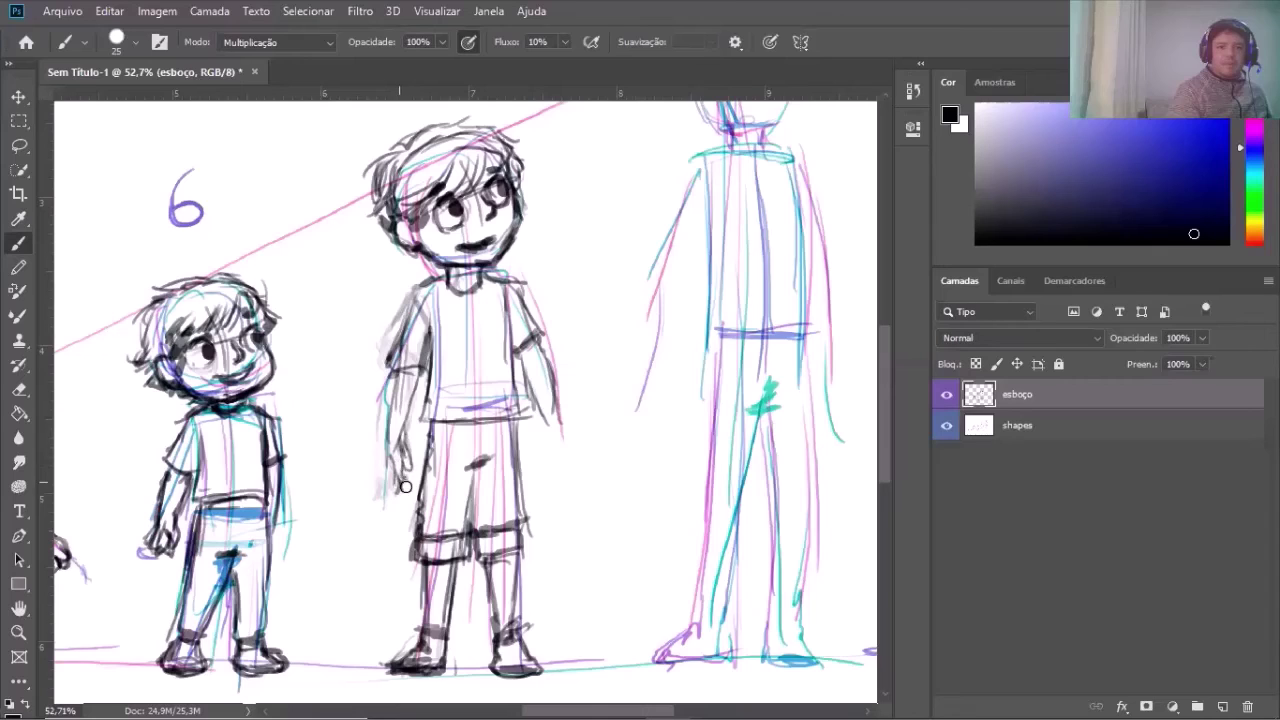
pyautogui.moveTo(387, 475); pyautogui.dragTo(417, 476)
pyautogui.moveTo(417, 371)
pyautogui.mouseDown()
pyautogui.moveTo(398, 444)
pyautogui.moveTo(396, 380)
pyautogui.moveTo(396, 478)
pyautogui.mouseUp()
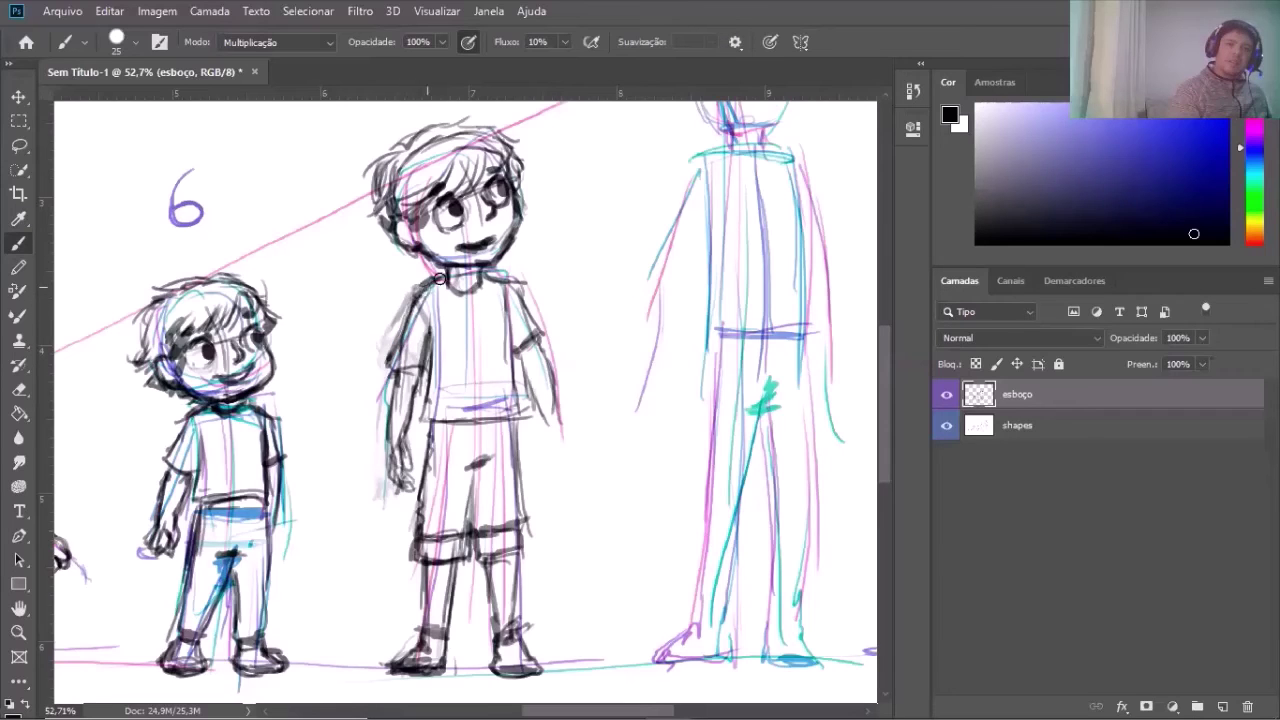
# Reinforce the T-shirt's shoulders and sides and draw a second, lower hem line across the waist
pyautogui.moveTo(439, 278)
pyautogui.mouseDown()
pyautogui.moveTo(391, 372)
pyautogui.moveTo(424, 373)
pyautogui.moveTo(426, 352)
pyautogui.moveTo(414, 408)
pyautogui.moveTo(436, 423)
pyautogui.moveTo(414, 427)
pyautogui.moveTo(487, 438)
pyautogui.moveTo(442, 436)
pyautogui.moveTo(503, 432)
pyautogui.moveTo(520, 419)
pyautogui.moveTo(514, 403)
pyautogui.moveTo(522, 435)
pyautogui.moveTo(452, 440)
pyautogui.moveTo(426, 433)
pyautogui.moveTo(427, 410)
pyautogui.moveTo(437, 442)
pyautogui.moveTo(482, 441)
pyautogui.mouseUp()
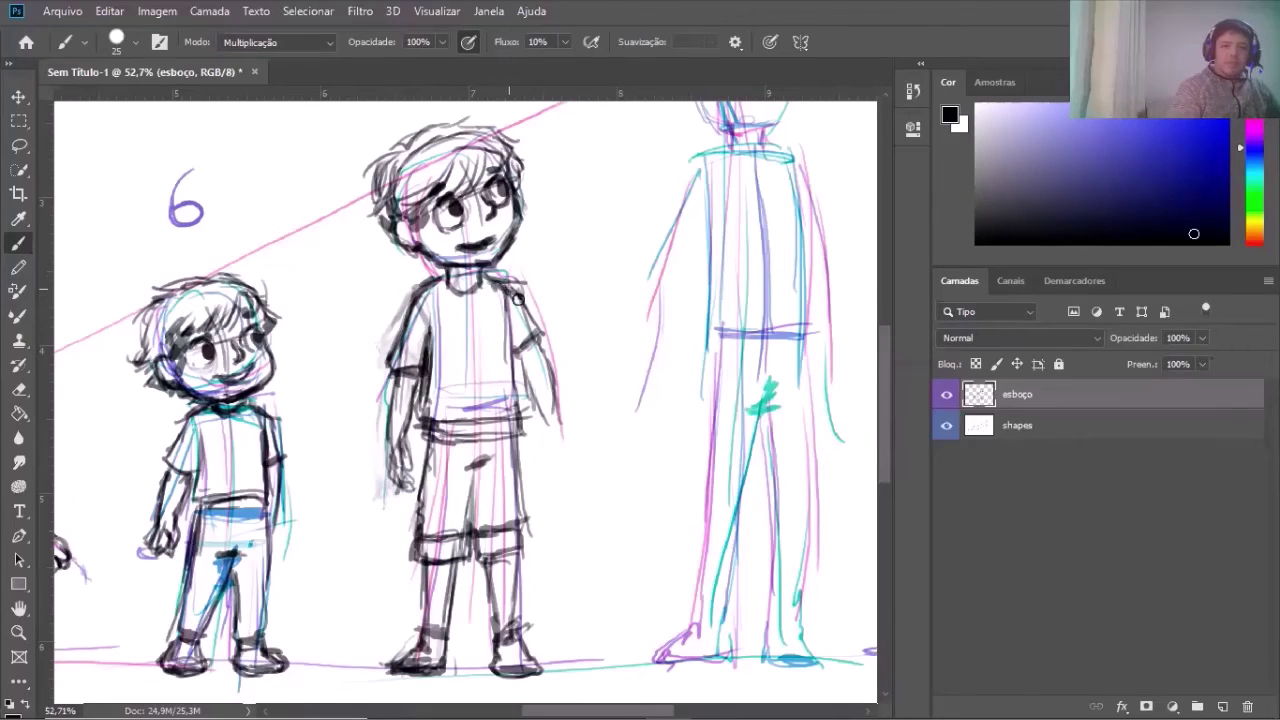
pyautogui.moveTo(509, 284)
pyautogui.mouseDown()
pyautogui.moveTo(513, 325)
pyautogui.moveTo(503, 316)
pyautogui.moveTo(499, 397)
pyautogui.mouseUp()
pyautogui.moveTo(422, 304); pyautogui.dragTo(432, 333)
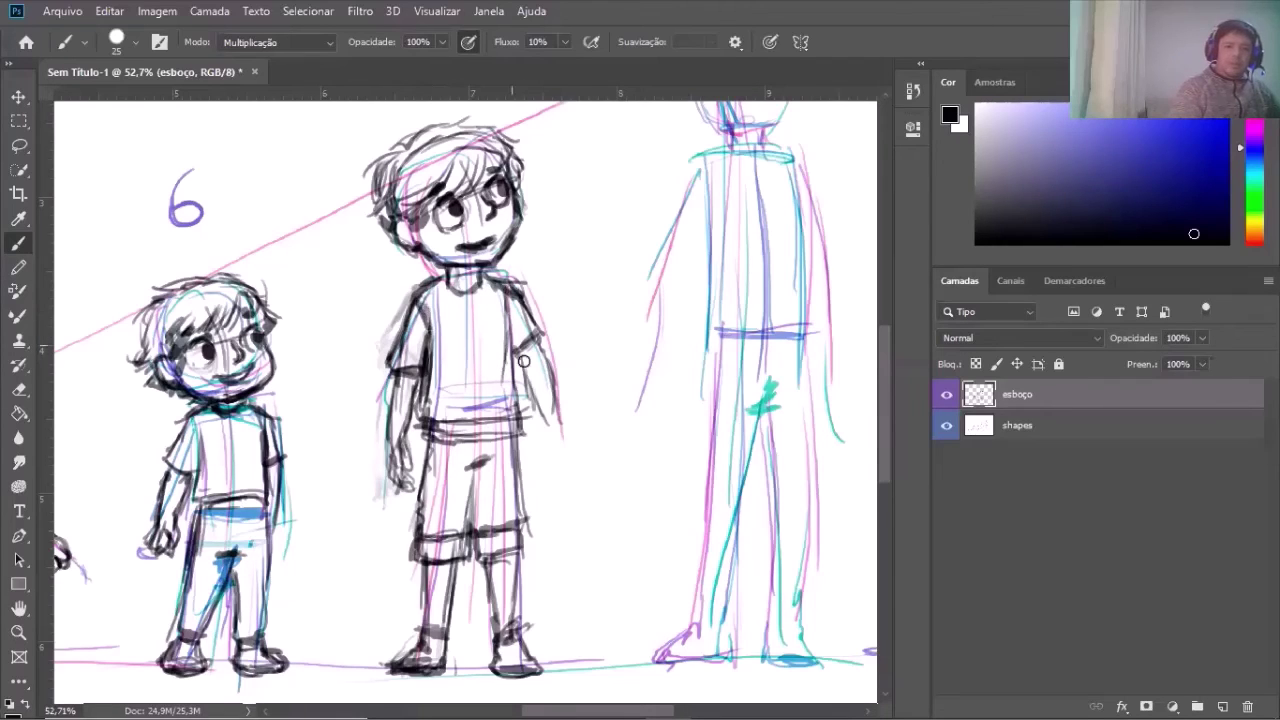
# Fade out the middle figure's sleeve cuff and forearm on the tall figure's side with the Eraser
pyautogui.moveTo(524, 360); pyautogui.dragTo(542, 412)
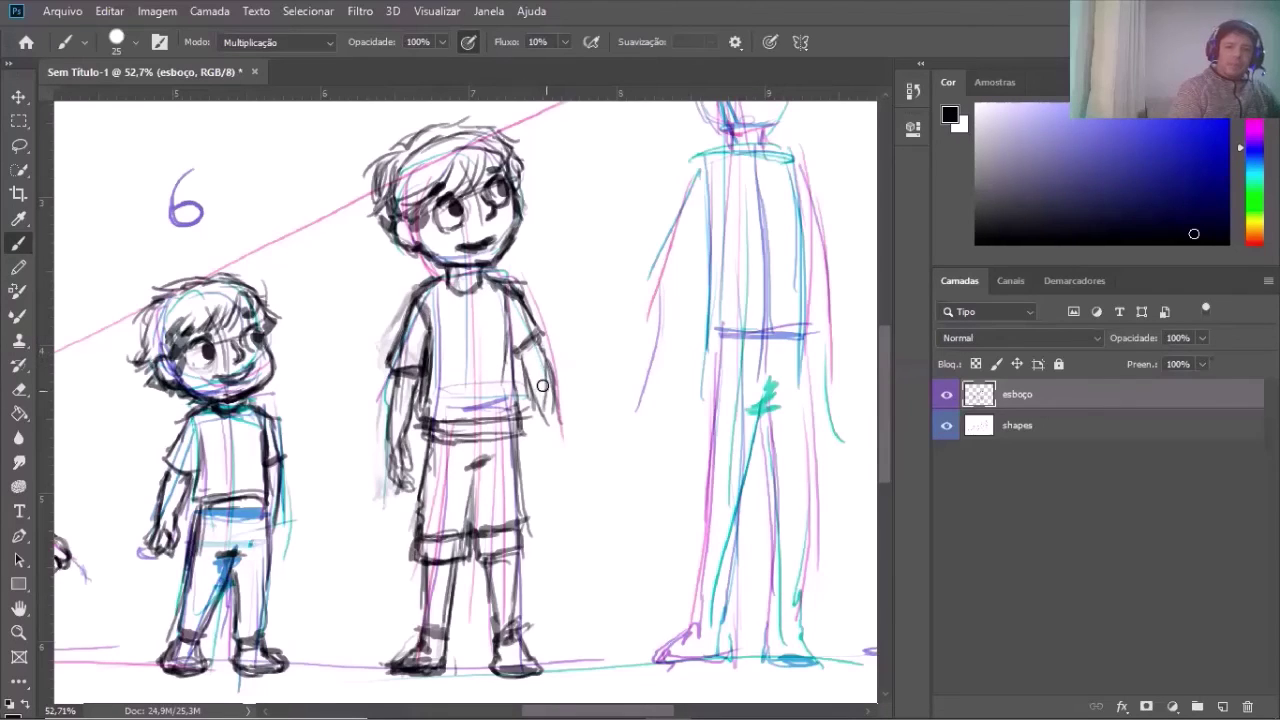
pyautogui.click(18, 390)
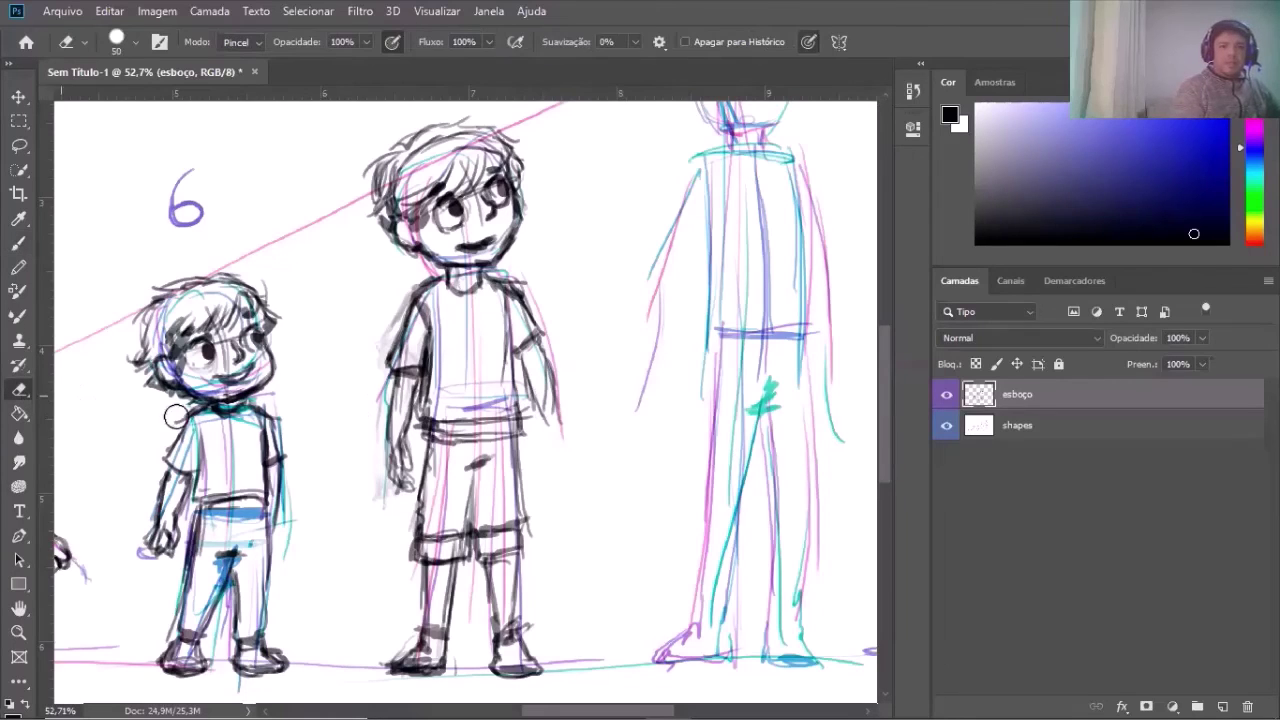
pyautogui.moveTo(551, 410)
pyautogui.mouseDown()
pyautogui.moveTo(530, 300)
pyautogui.moveTo(530, 322)
pyautogui.mouseUp()
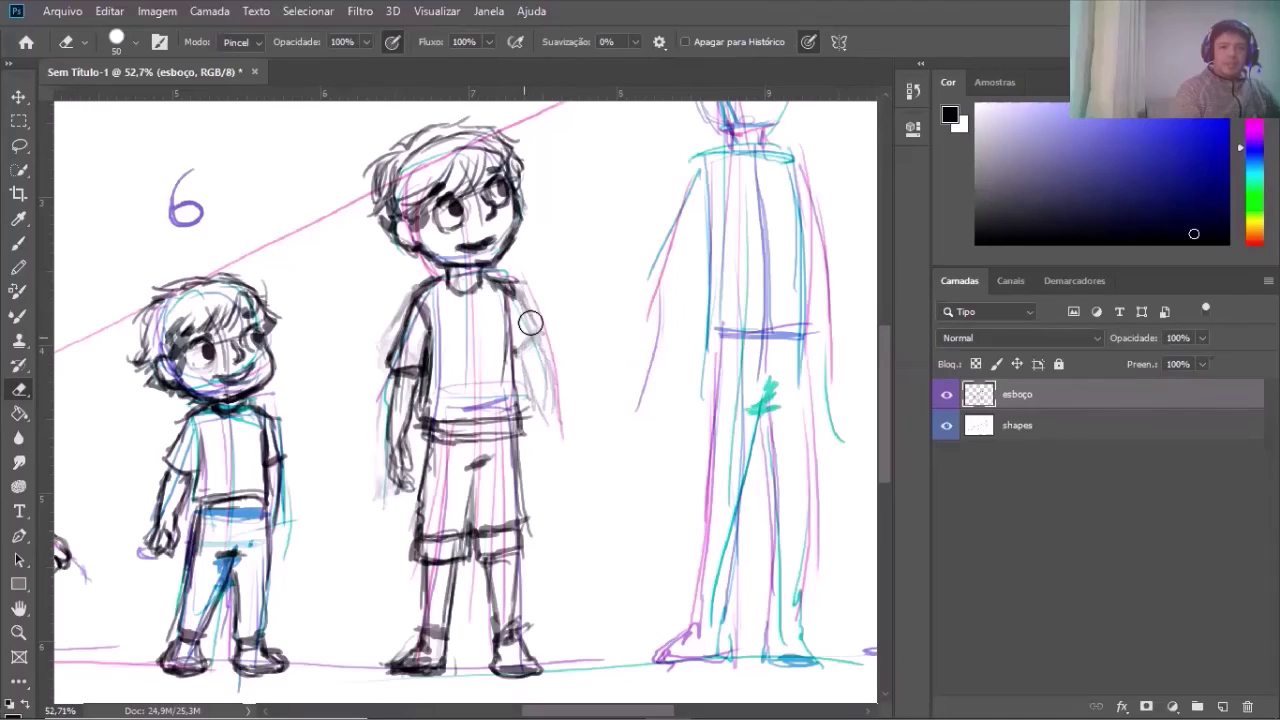
# Redraw the sleeve, forearm and hand on the tall figure's side in black, hanging beside the shorts
pyautogui.click(19, 243)
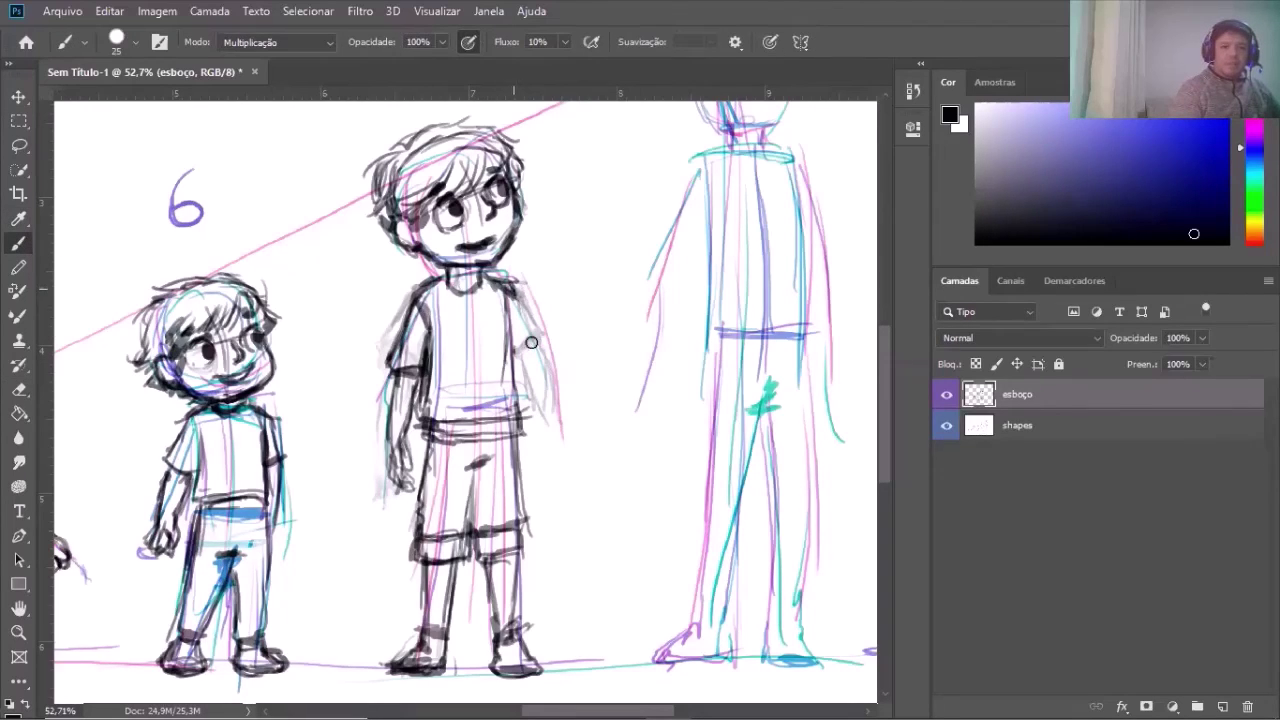
pyautogui.moveTo(531, 343)
pyautogui.mouseDown()
pyautogui.moveTo(522, 305)
pyautogui.moveTo(538, 354)
pyautogui.mouseUp()
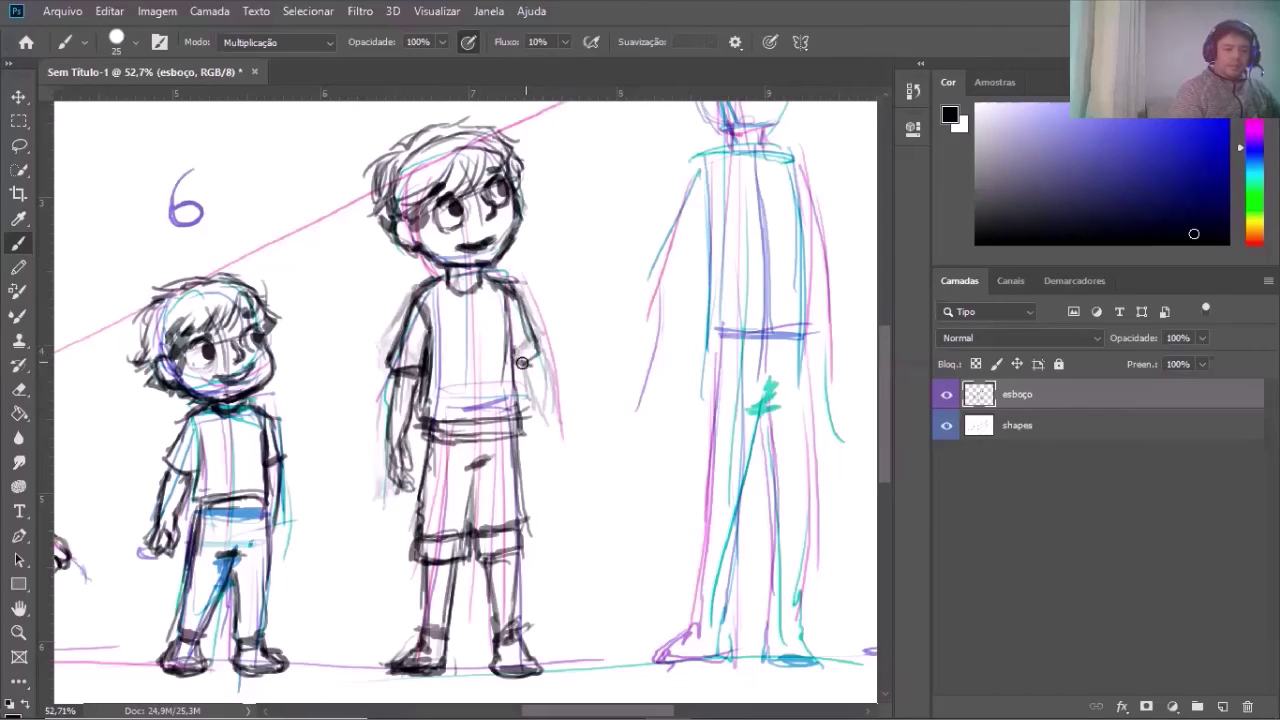
pyautogui.moveTo(535, 368); pyautogui.dragTo(535, 410)
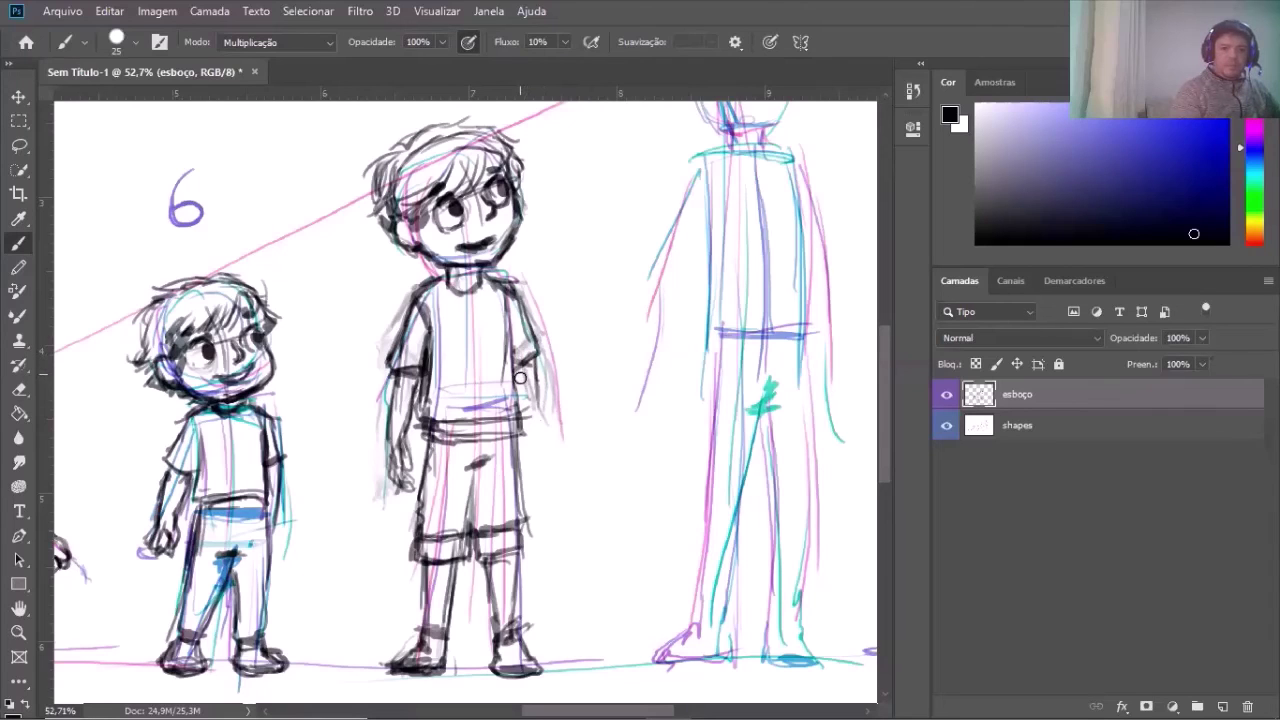
pyautogui.moveTo(533, 364); pyautogui.dragTo(547, 439)
pyautogui.moveTo(525, 396)
pyautogui.mouseDown()
pyautogui.moveTo(526, 421)
pyautogui.moveTo(546, 436)
pyautogui.mouseUp()
pyautogui.moveTo(542, 462)
pyautogui.mouseDown()
pyautogui.moveTo(543, 494)
pyautogui.moveTo(556, 432)
pyautogui.moveTo(564, 457)
pyautogui.moveTo(552, 480)
pyautogui.moveTo(556, 425)
pyautogui.moveTo(529, 384)
pyautogui.mouseUp()
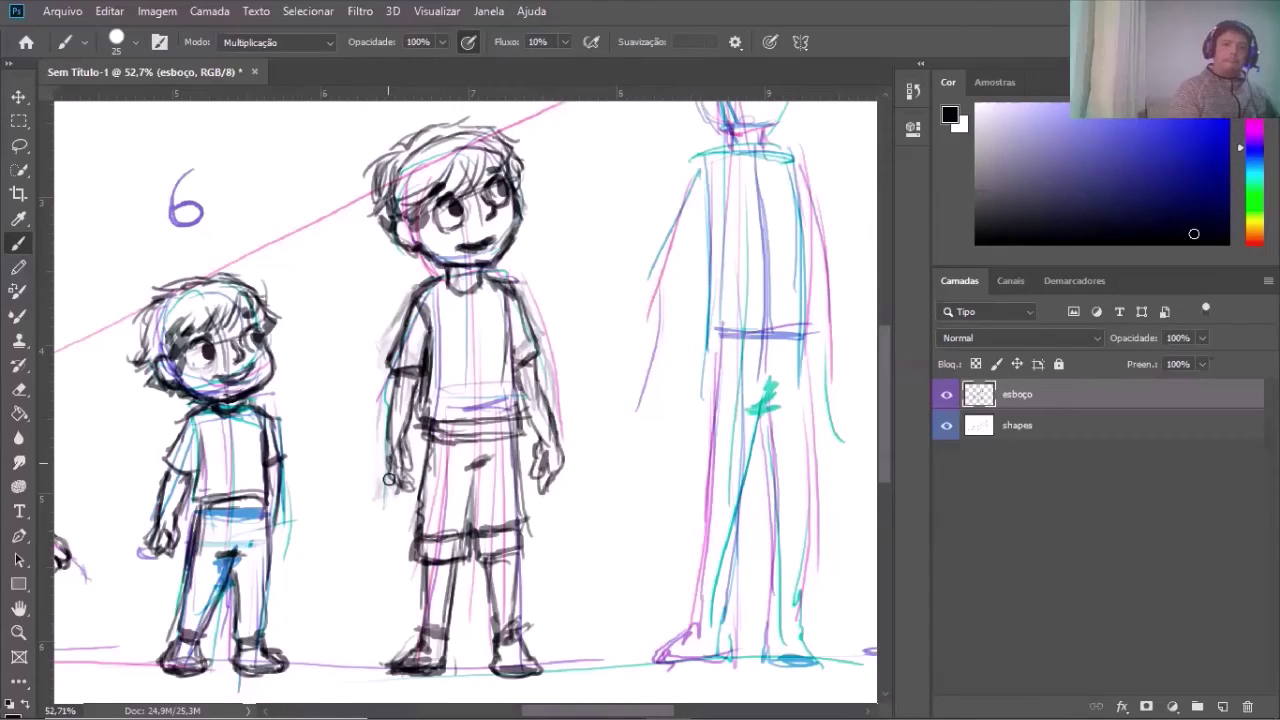
# Refine both arms by darkening the first hand, lightening the opposite forearm with the Eraser and restating its sleeve and forearm in black
pyautogui.moveTo(389, 479)
pyautogui.mouseDown()
pyautogui.moveTo(400, 489)
pyautogui.moveTo(401, 464)
pyautogui.mouseUp()
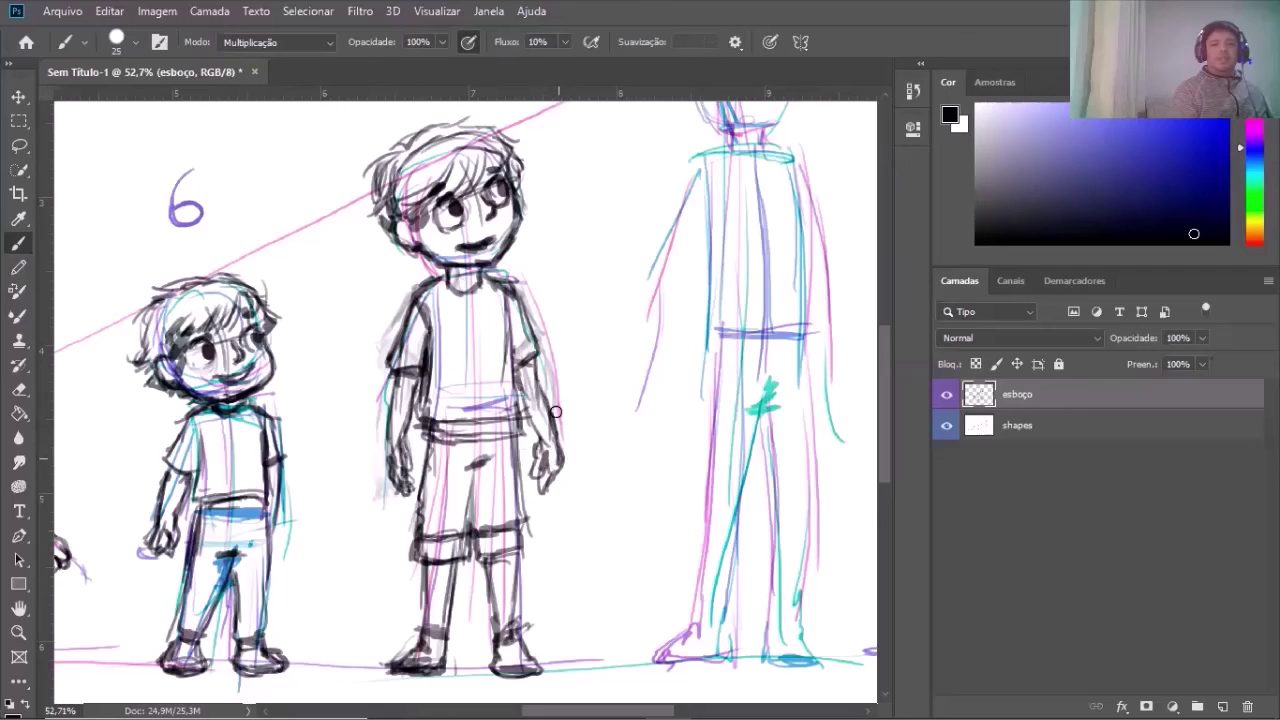
pyautogui.click(18, 391)
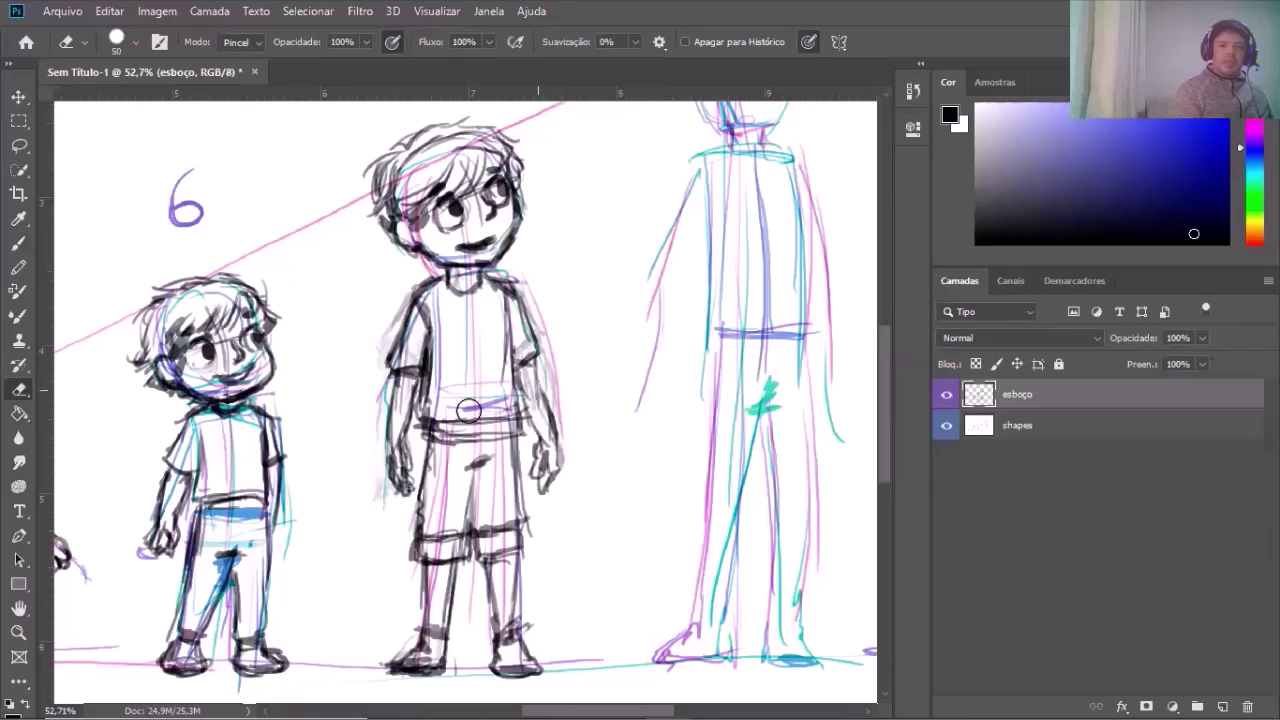
pyautogui.click(20, 244)
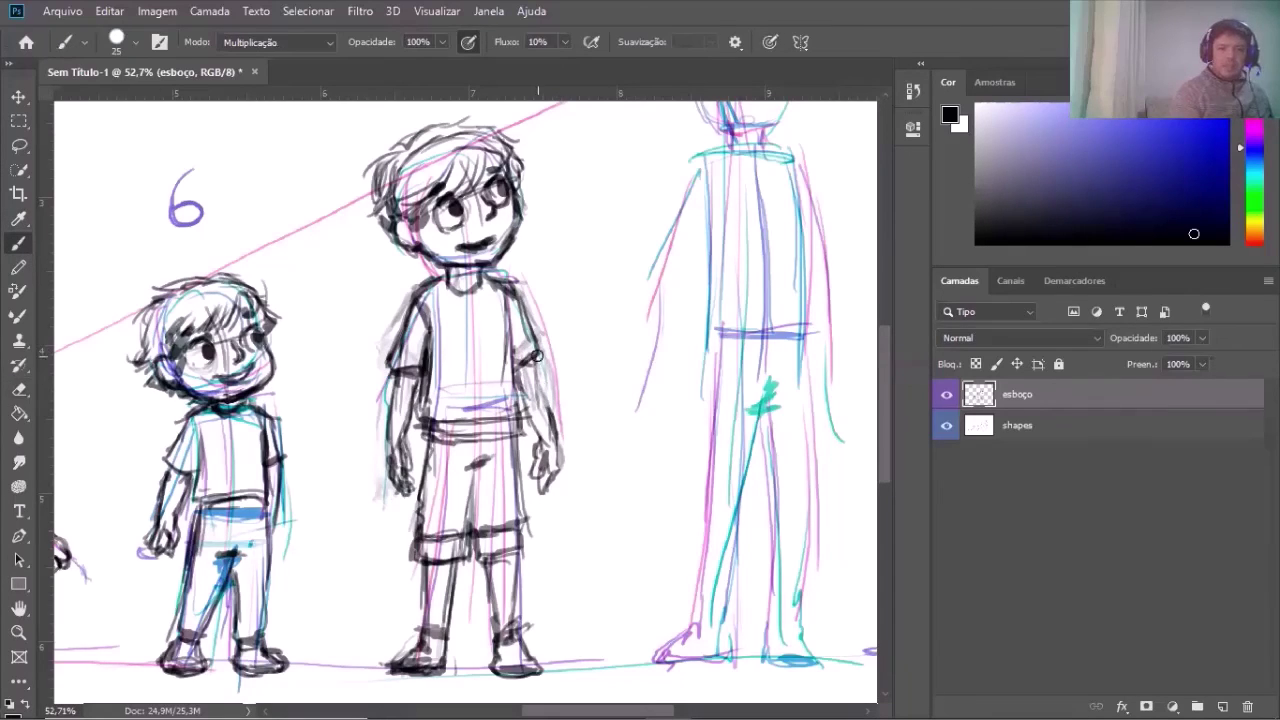
pyautogui.moveTo(536, 355); pyautogui.dragTo(540, 383)
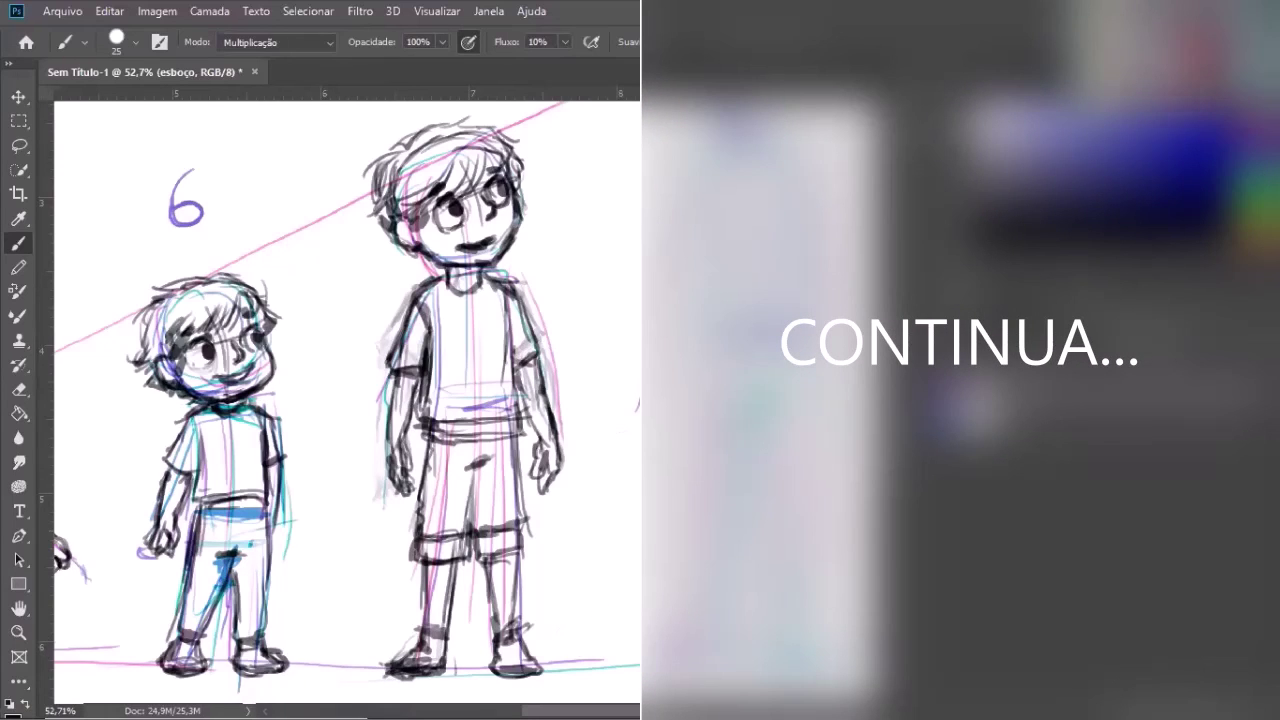
pyautogui.scroll(-3, 67, 600)
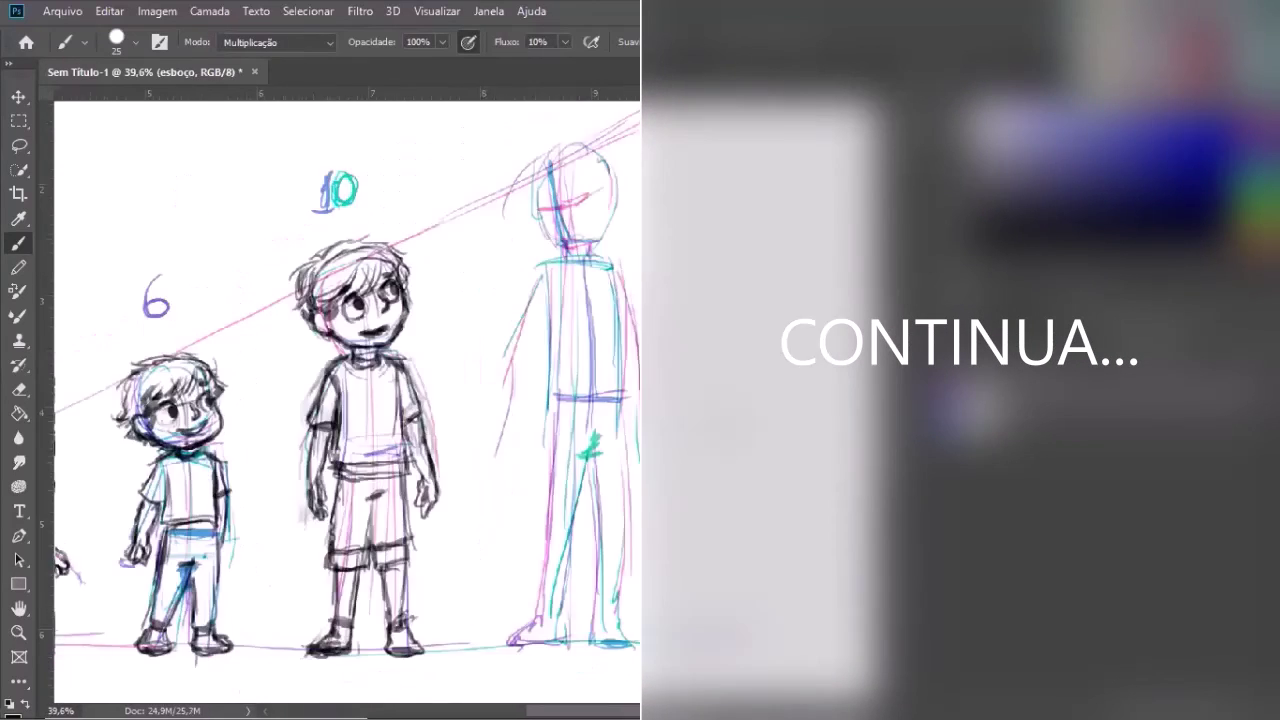